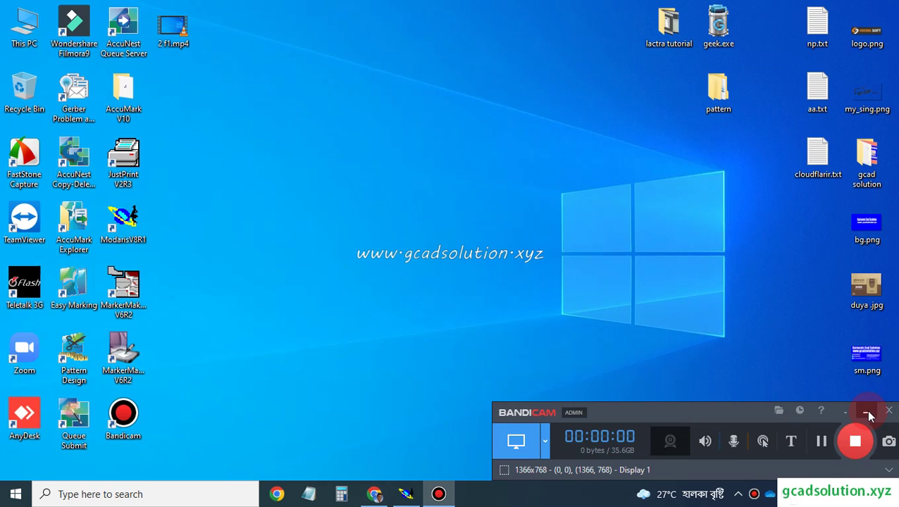
- Minimize the Bandicam panel and restore the ModarisV8R1 window showing the test1 sheet
left_click(867, 413)
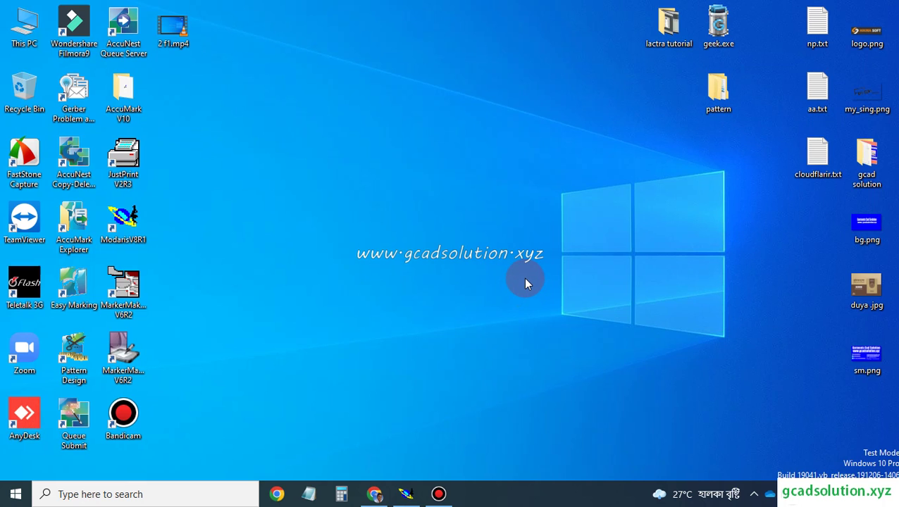
left_click(407, 494)
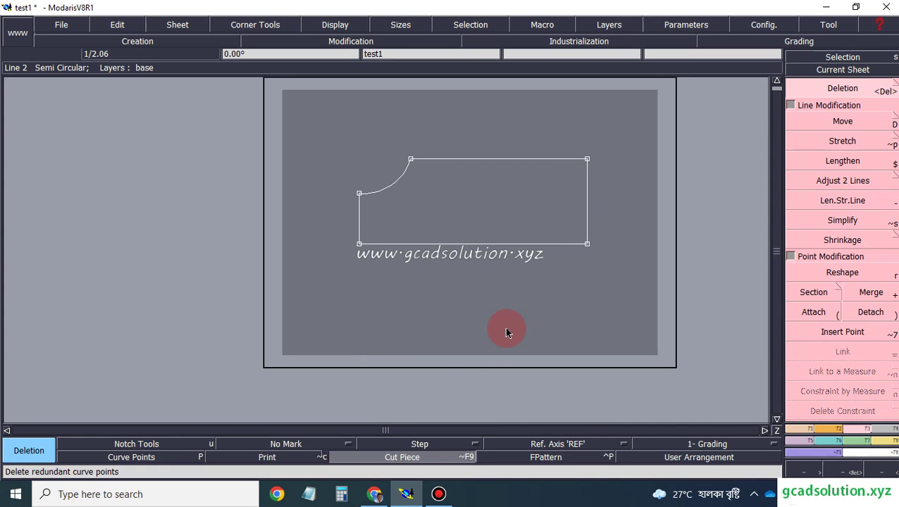
- In Point mode, show the Notches/Orientation/Tools page, collapse and re-expand its sections, then activate the Notch tool
key("p")
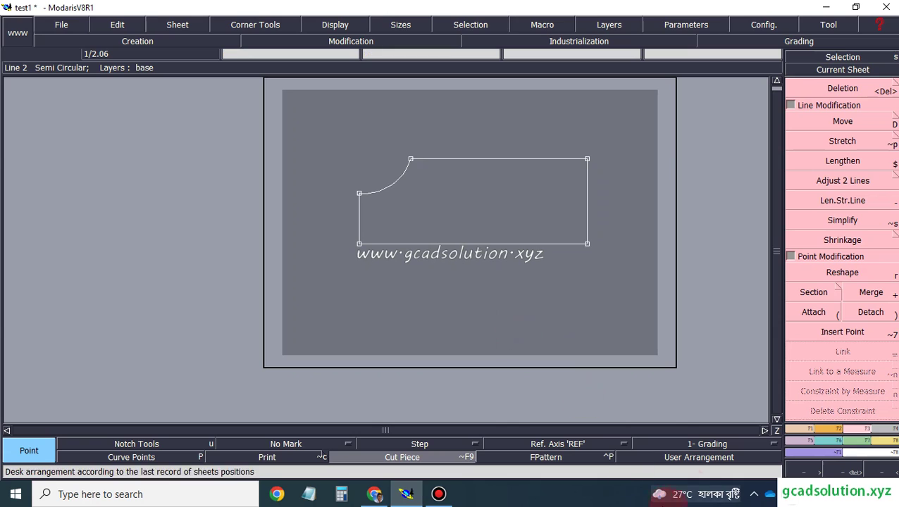
left_click(831, 429)
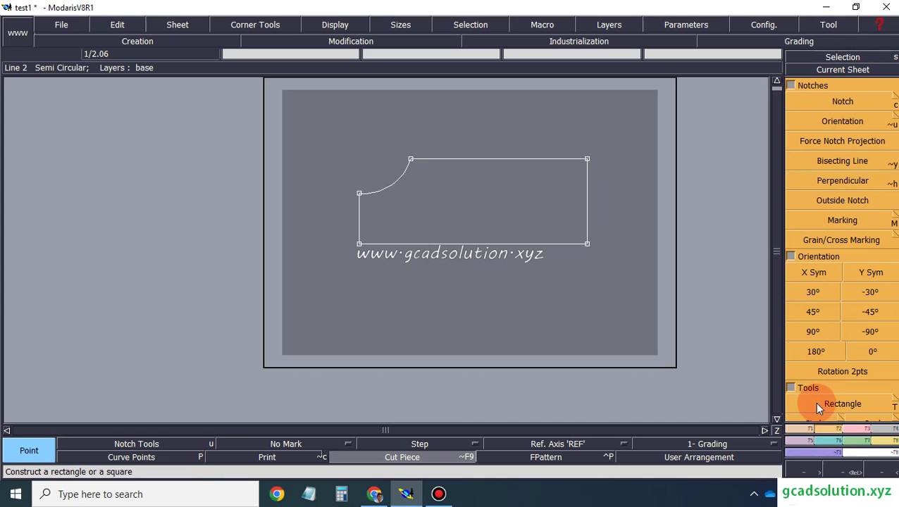
left_click(792, 85)
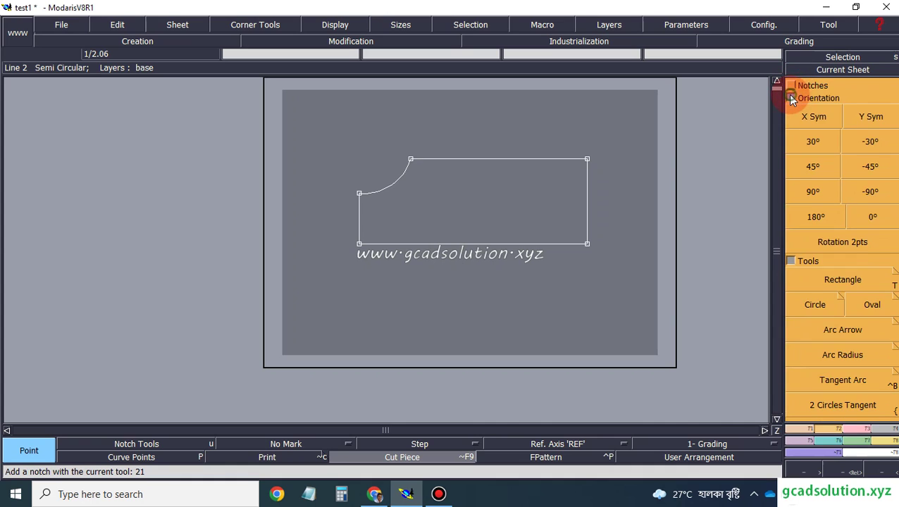
left_click(791, 99)
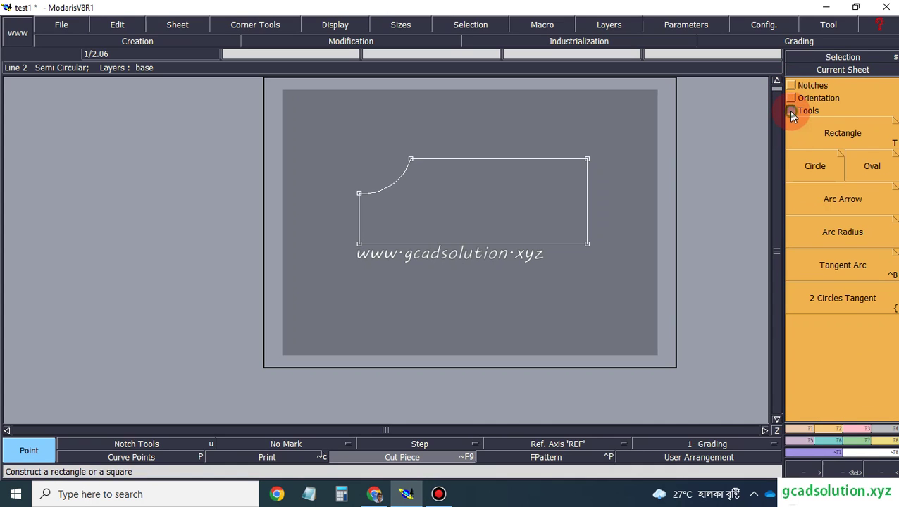
left_click(790, 111)
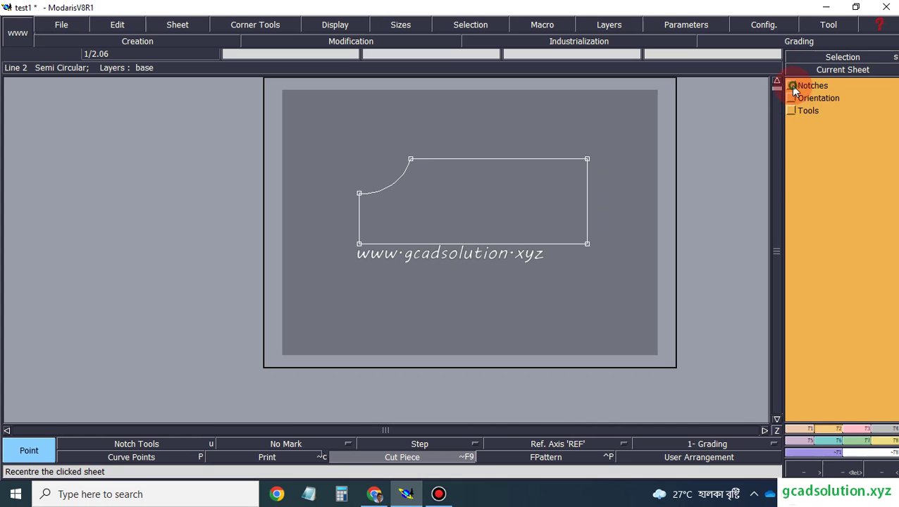
left_click(790, 85)
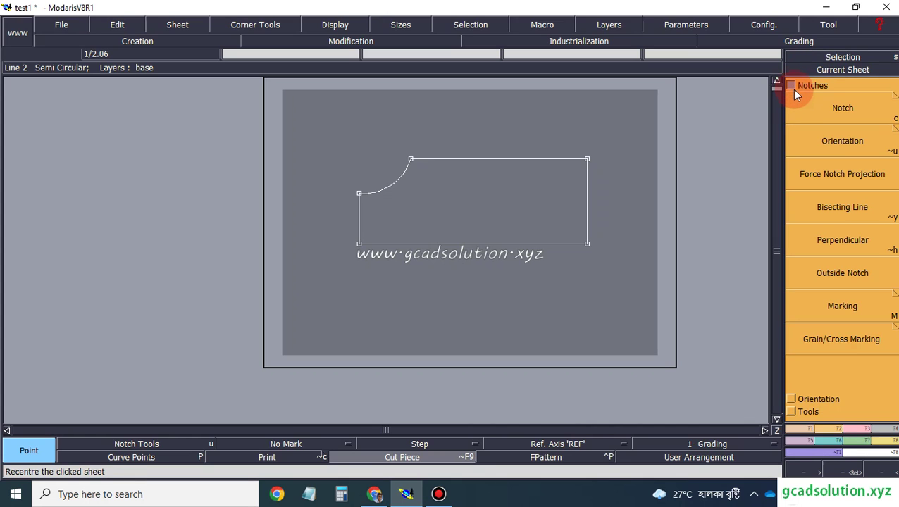
left_click(790, 398)
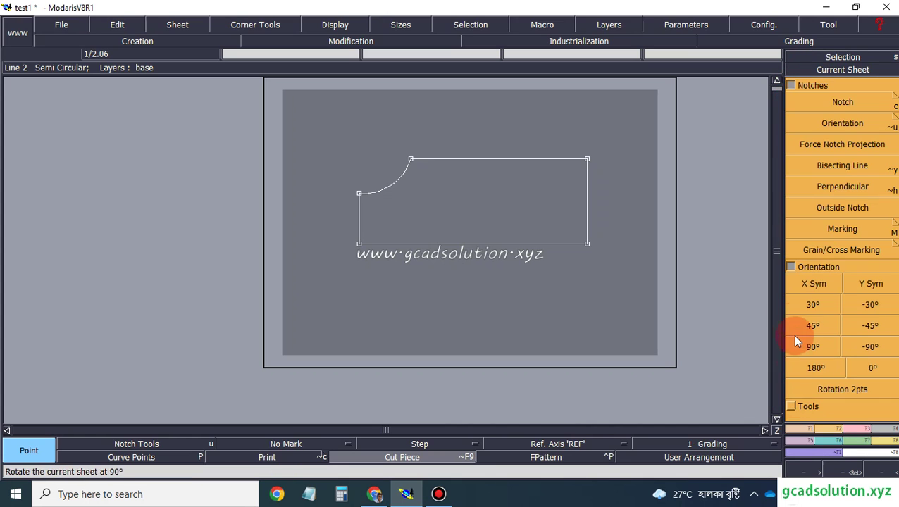
left_click(790, 406)
left_click(802, 218)
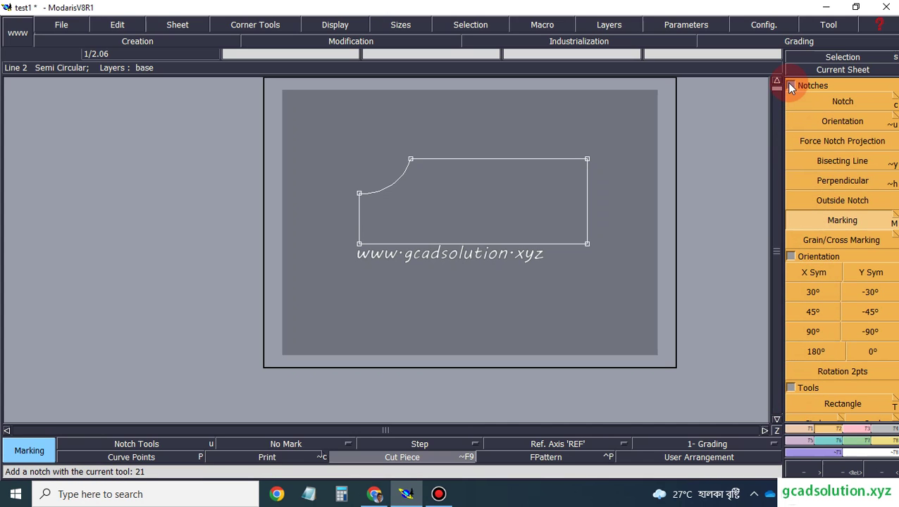
left_click(843, 100)
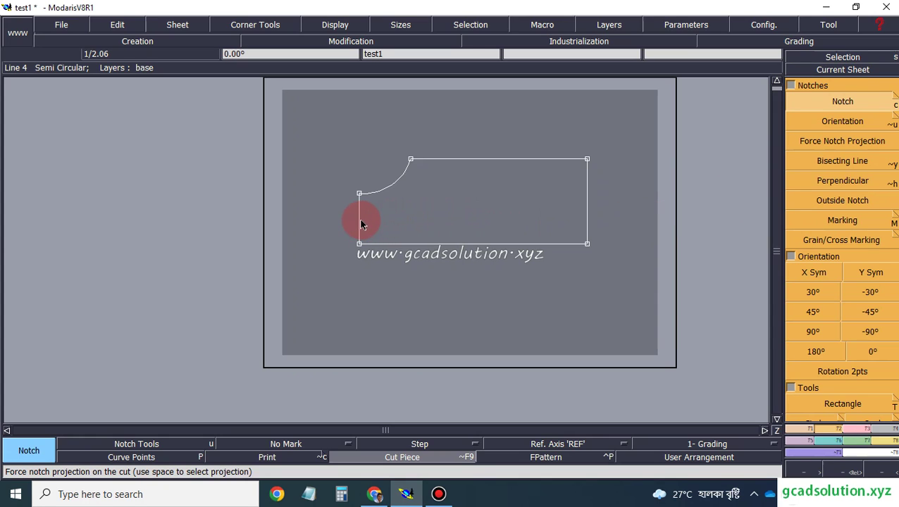
- Add four notches, one each on the left, right, top and bottom straight edges of test1
left_click(846, 102)
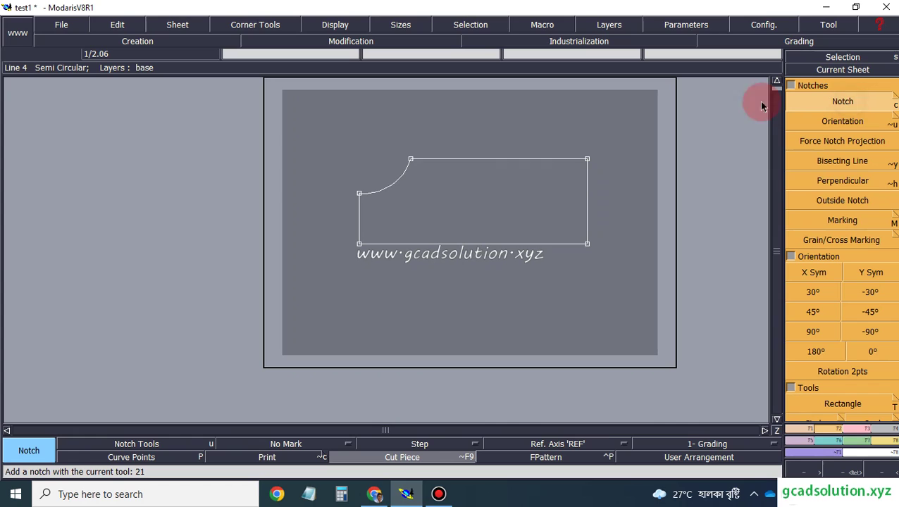
left_click(394, 219)
left_click(861, 103)
left_click(452, 233)
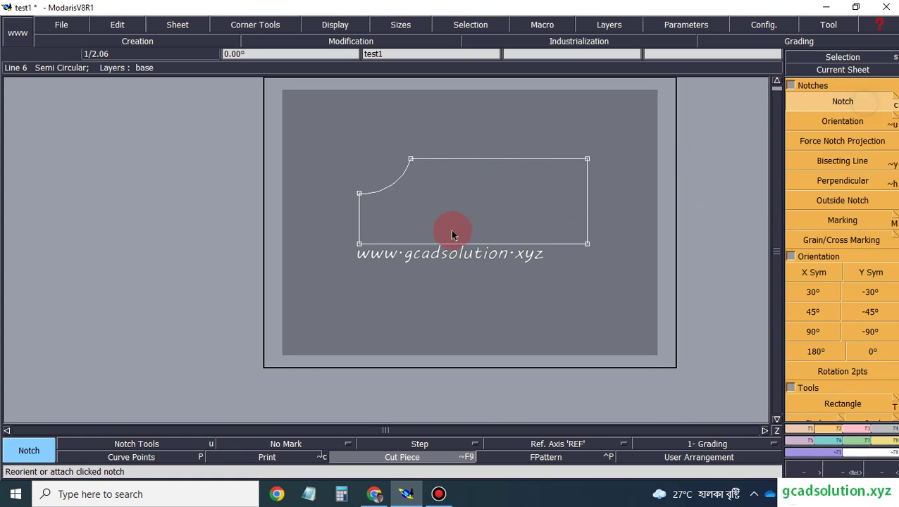
left_click(374, 215)
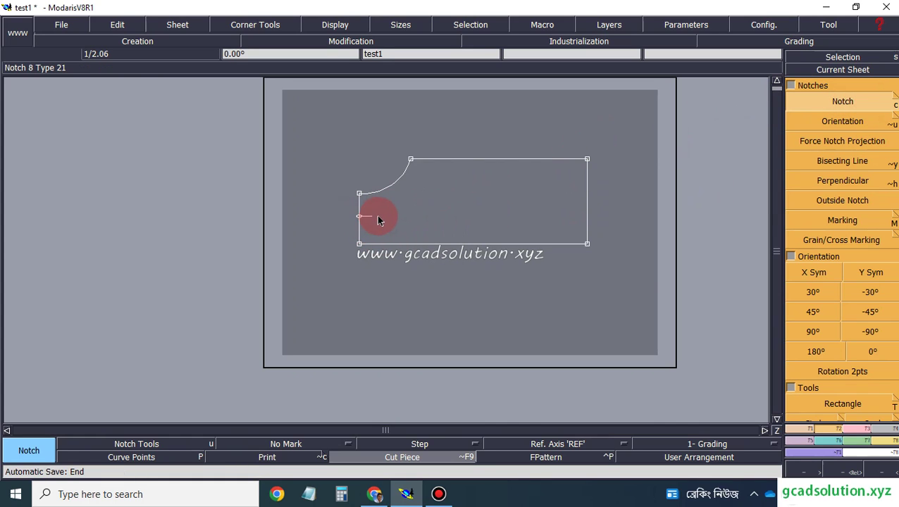
left_click(585, 210)
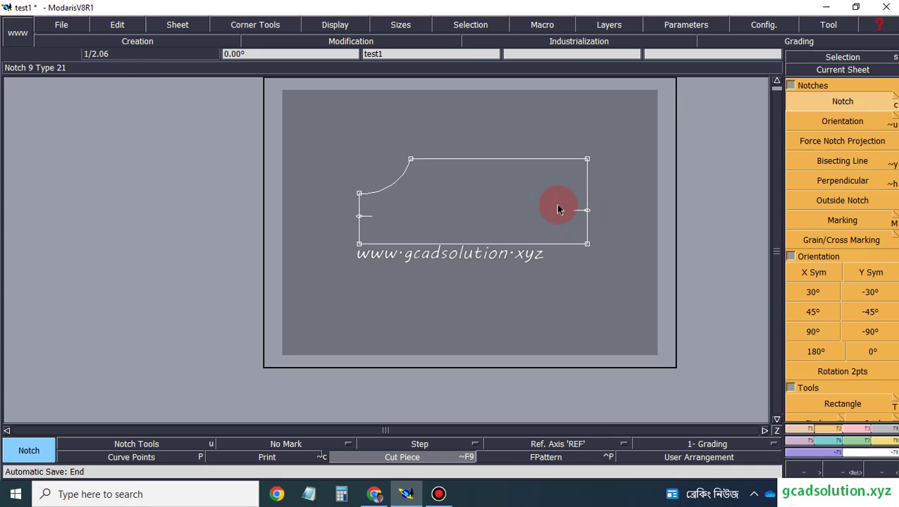
left_click(496, 161)
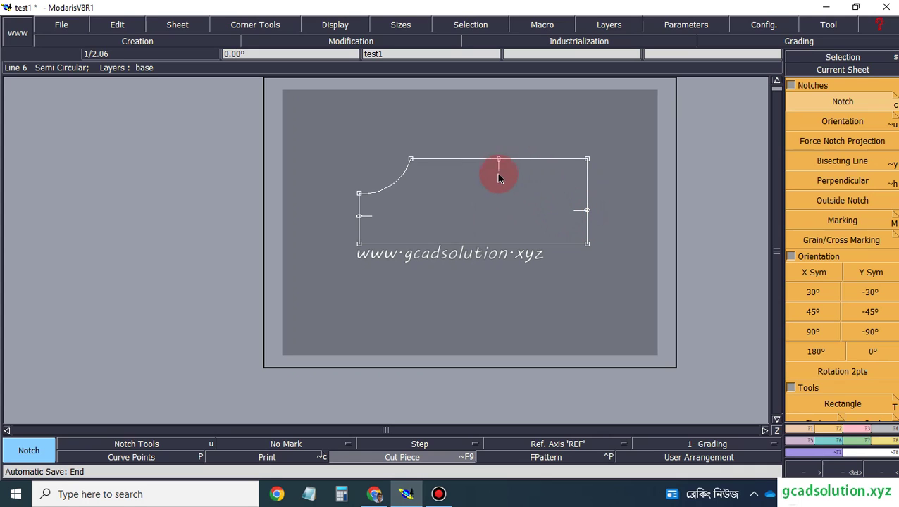
left_click(491, 244)
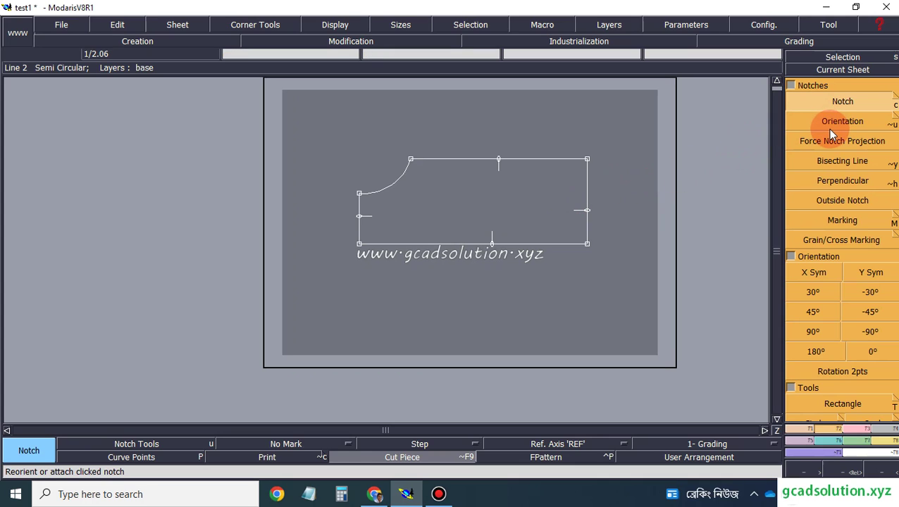
- With the Orientation tool, angle the right-edge notch diagonally outward
left_click(793, 85)
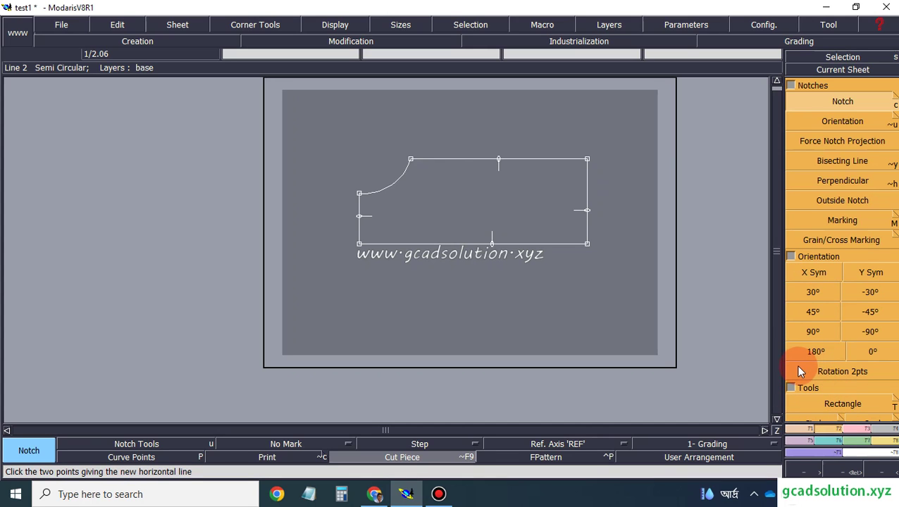
left_click(842, 121)
left_click(586, 209)
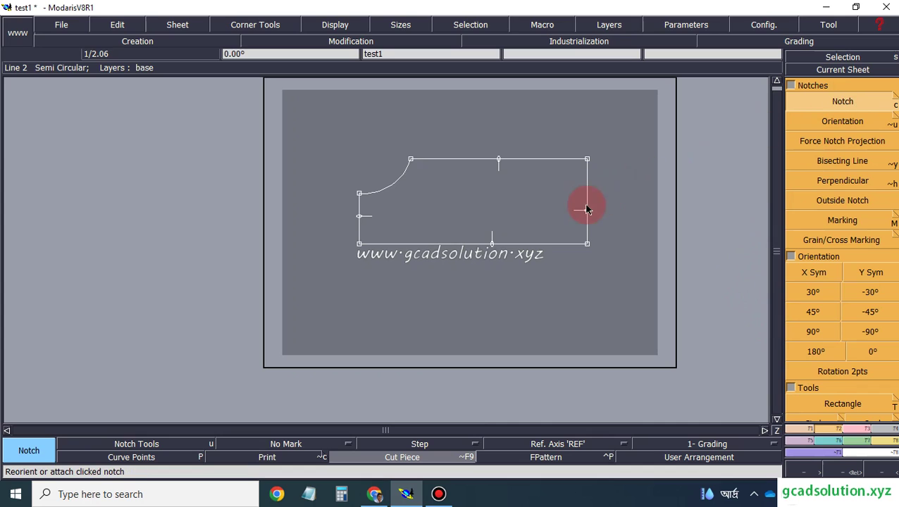
left_click(826, 122)
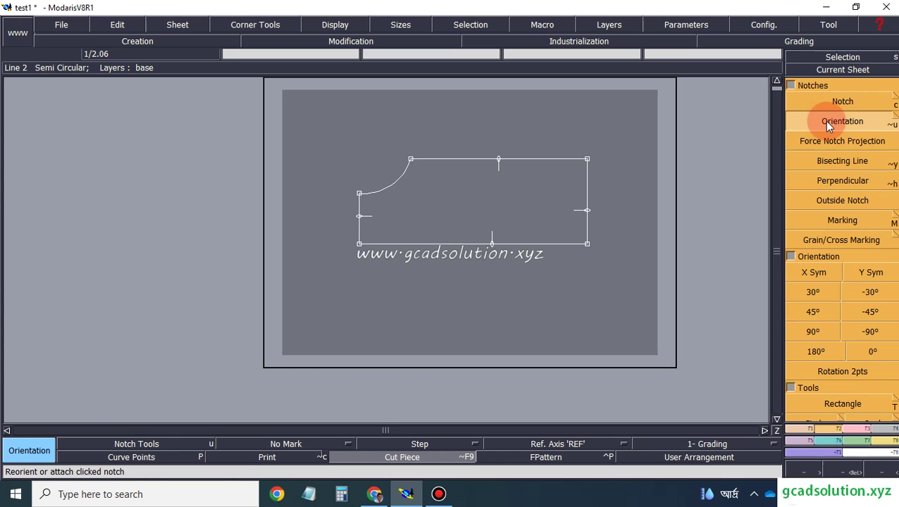
left_click(585, 215)
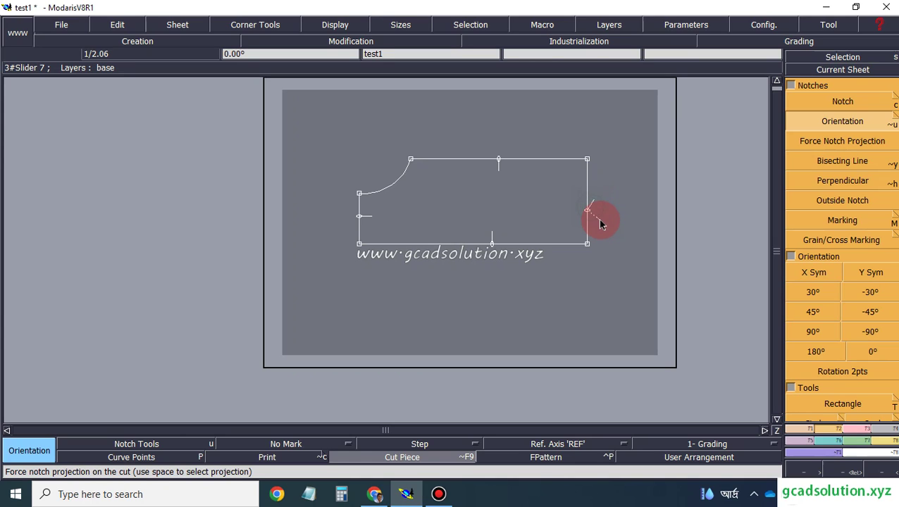
left_click(597, 218)
- Change the direction of the bottom-edge notch
left_click(489, 266)
left_click(843, 129)
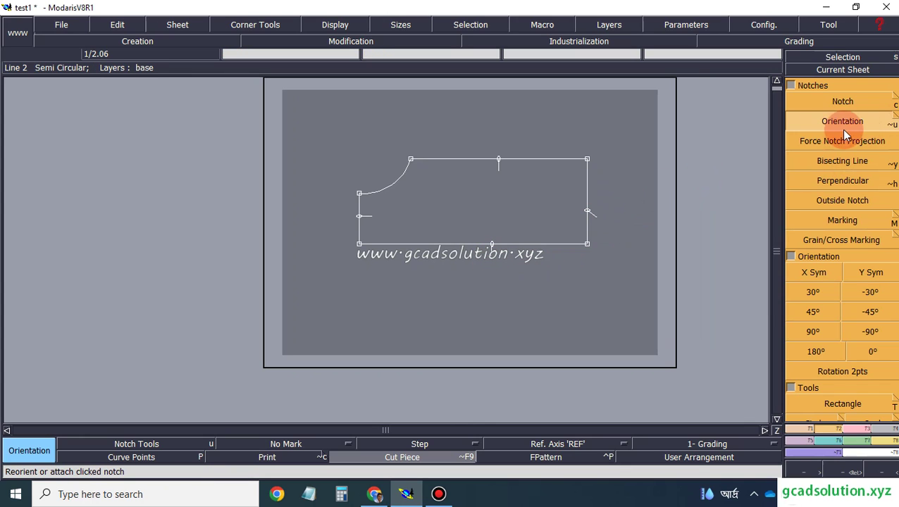
left_click(637, 228)
left_click(492, 245)
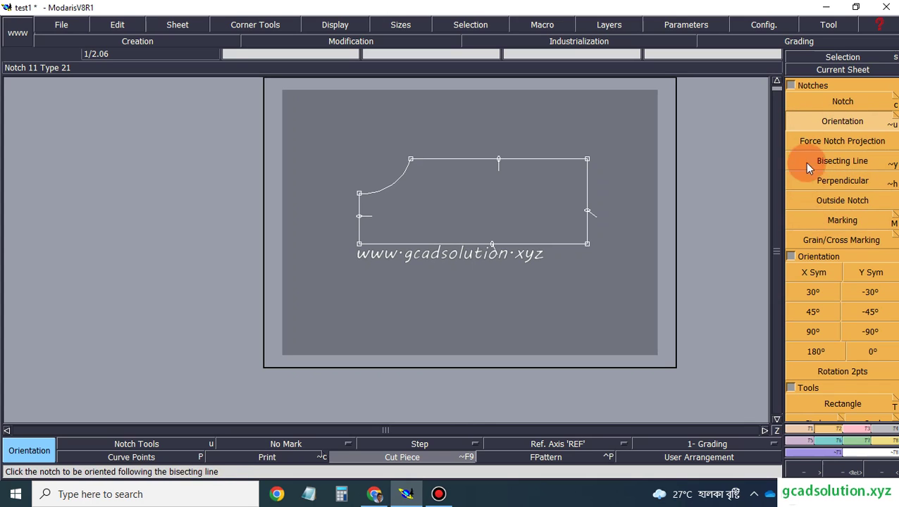
- Use the Perpendicular notch tool to make the right-edge notch point straight out of the piece
left_click(837, 182)
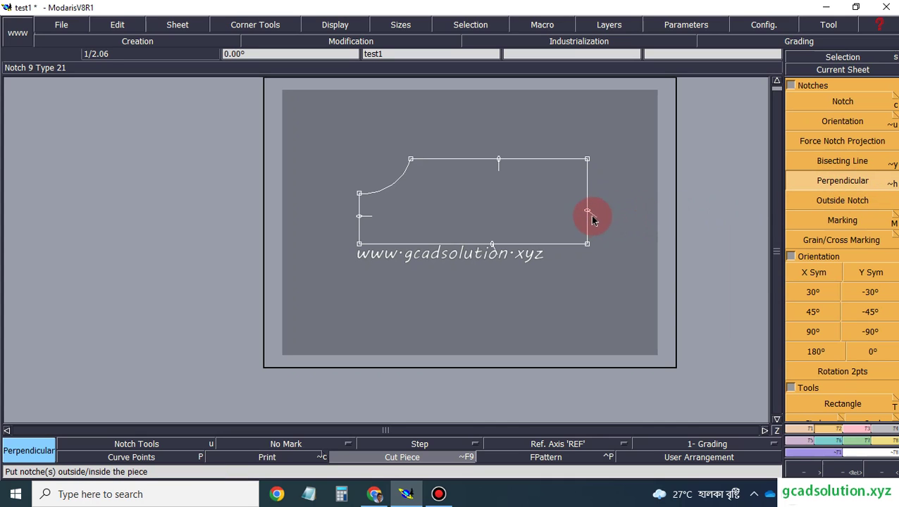
left_click(588, 219)
left_click(588, 212)
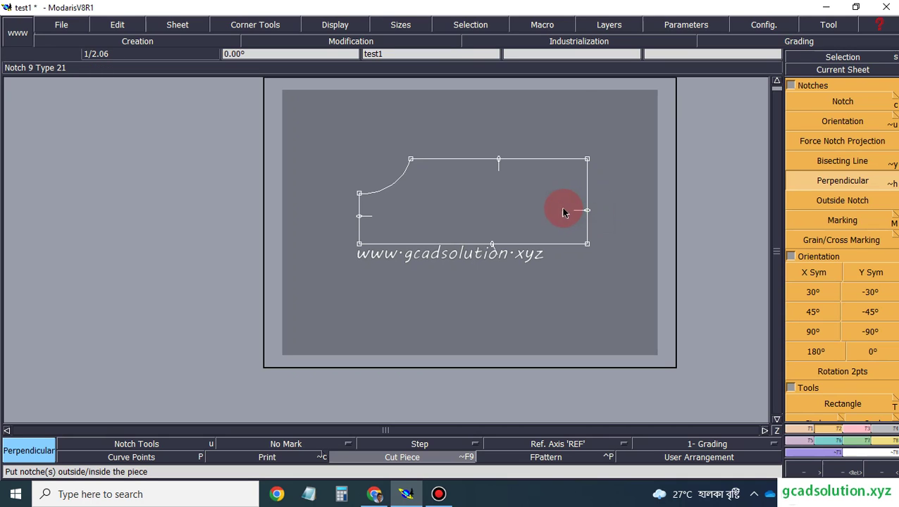
left_click(575, 216)
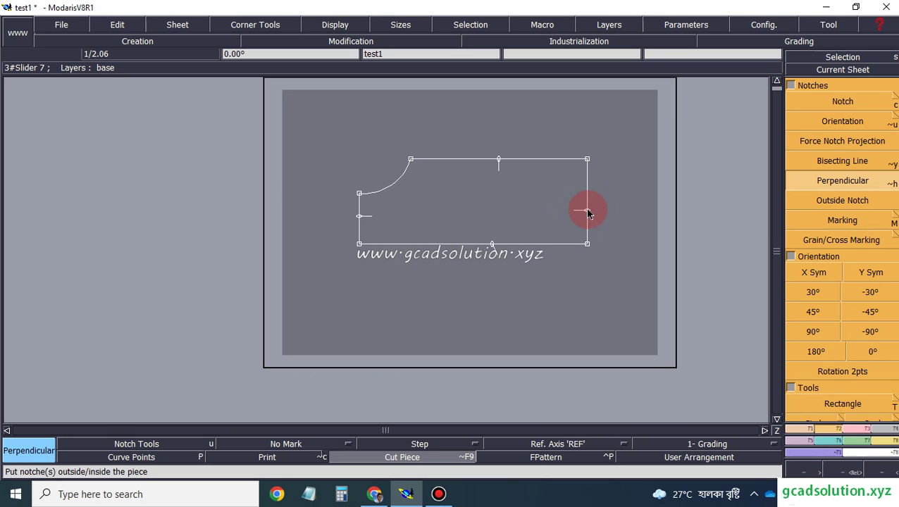
left_click(592, 211)
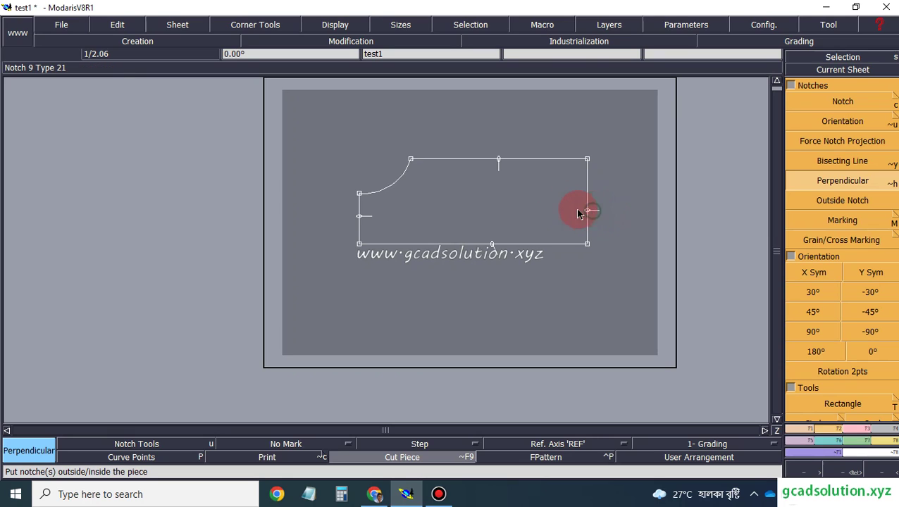
left_click(585, 214)
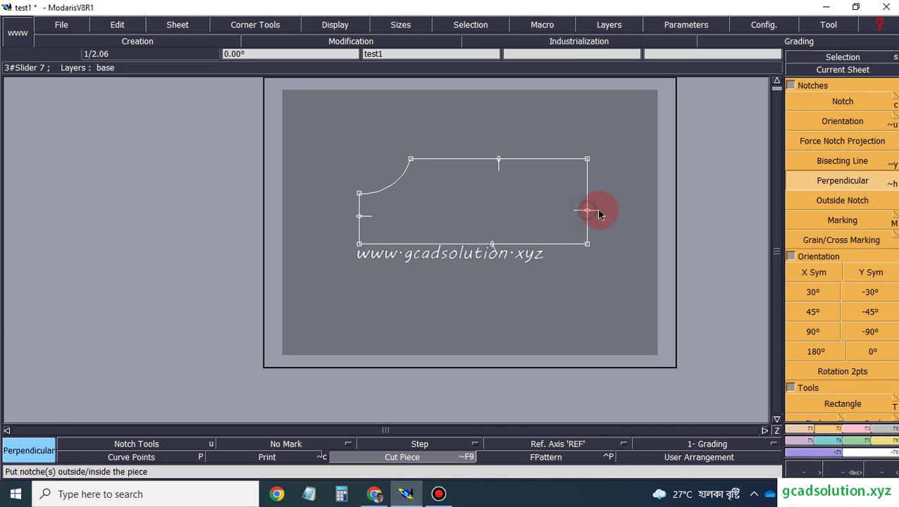
left_click(590, 211)
left_click(589, 210)
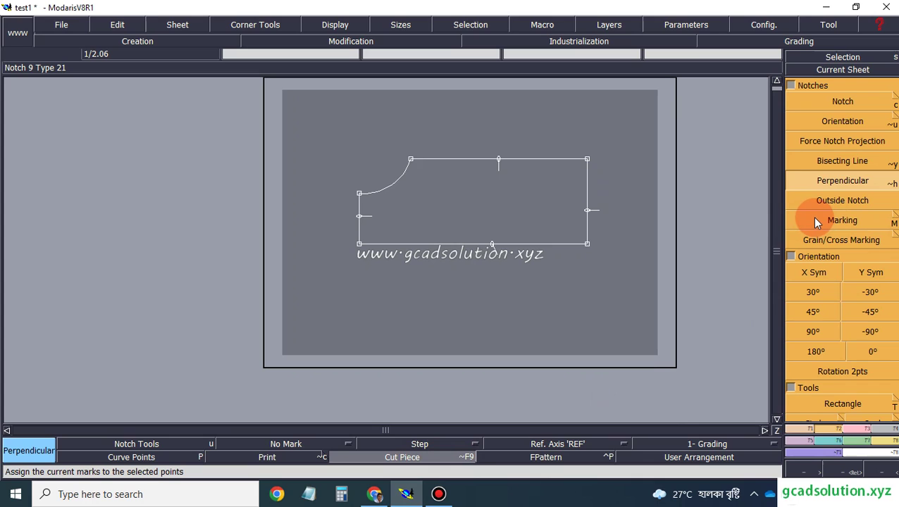
- Delete the notches on the right, bottom and left edges of the piece
key("Escape")
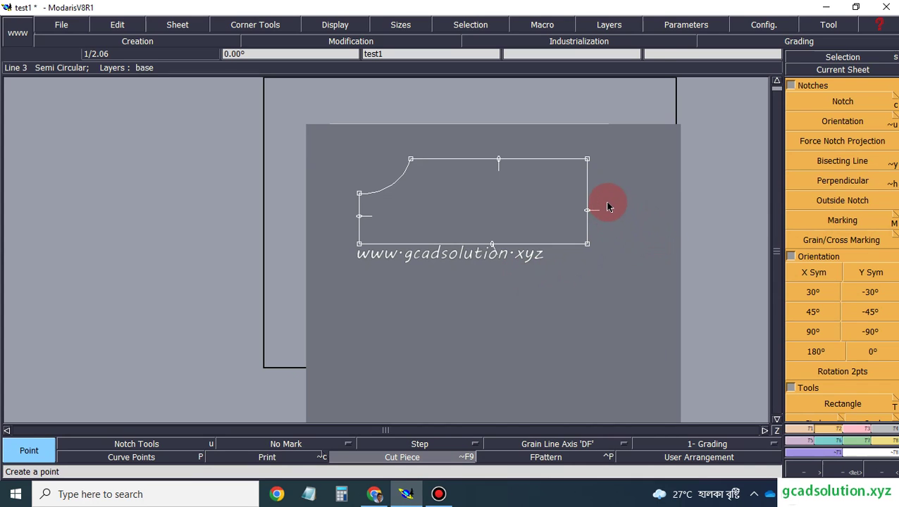
left_click(608, 206)
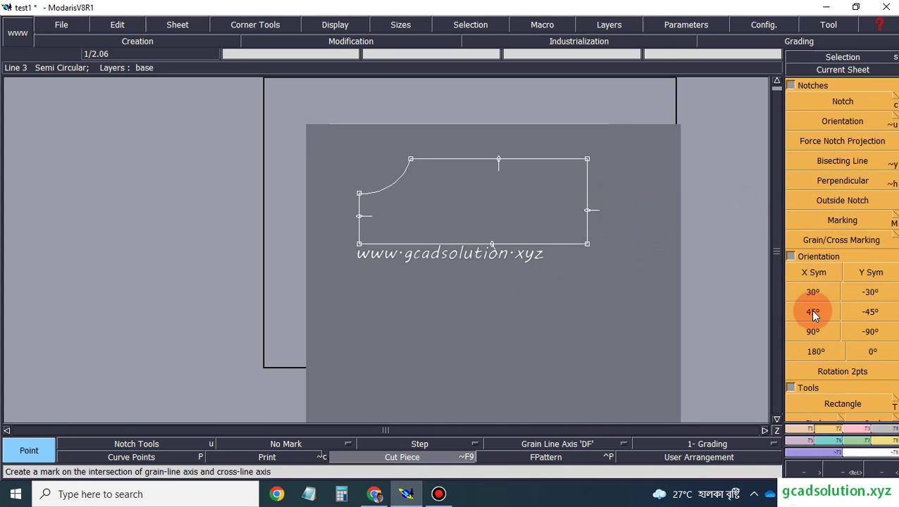
left_click(857, 428)
left_click(842, 85)
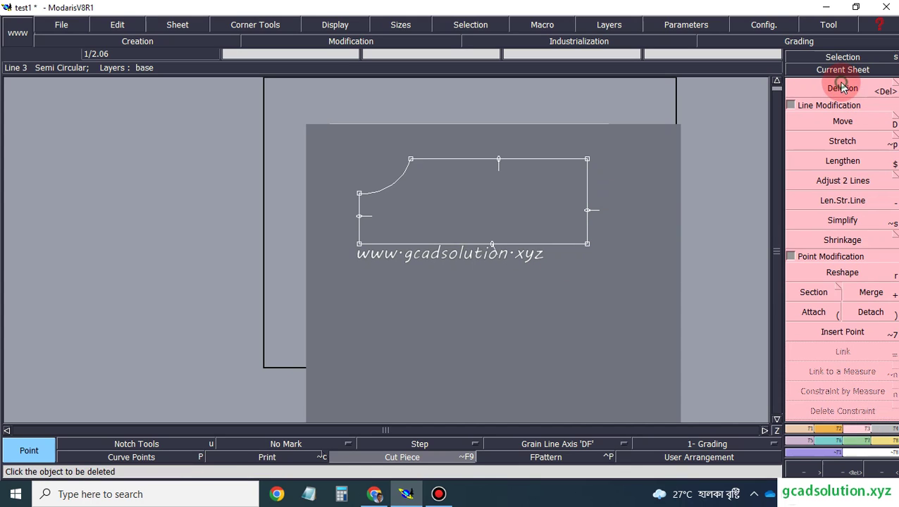
left_click(600, 215)
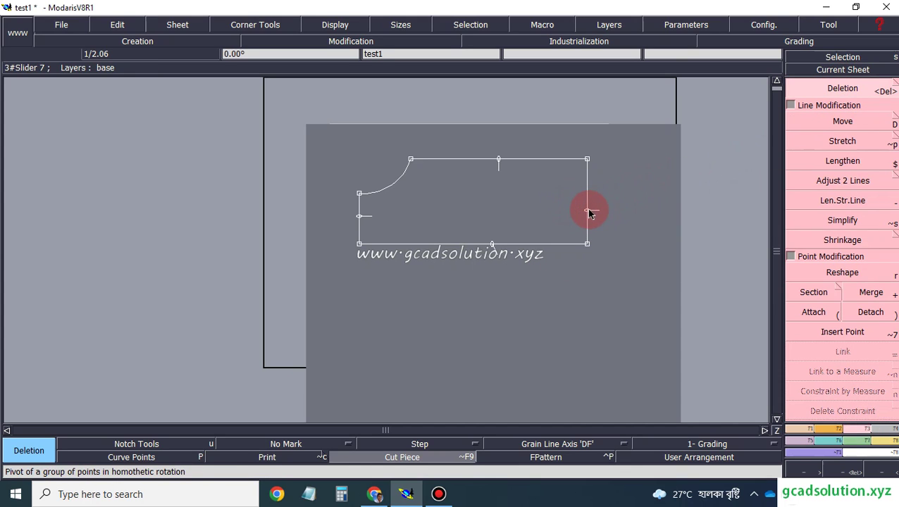
left_click(492, 245)
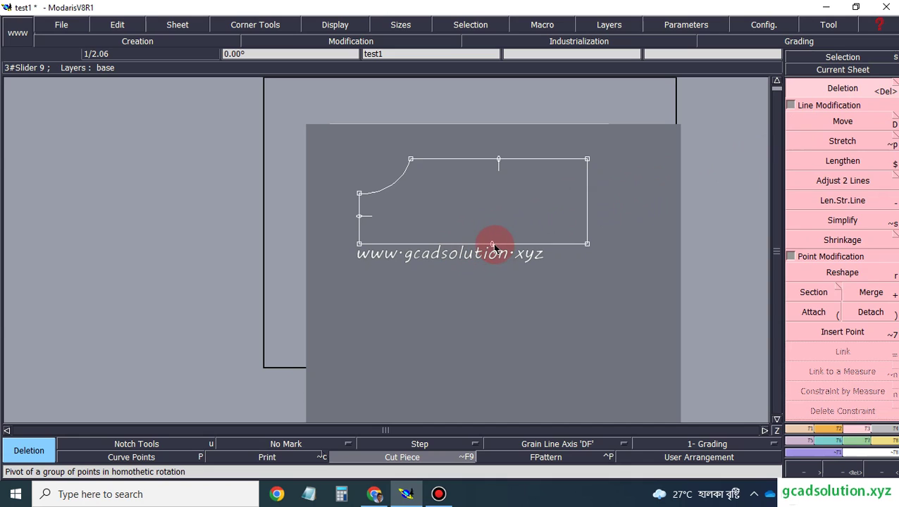
left_click(361, 219)
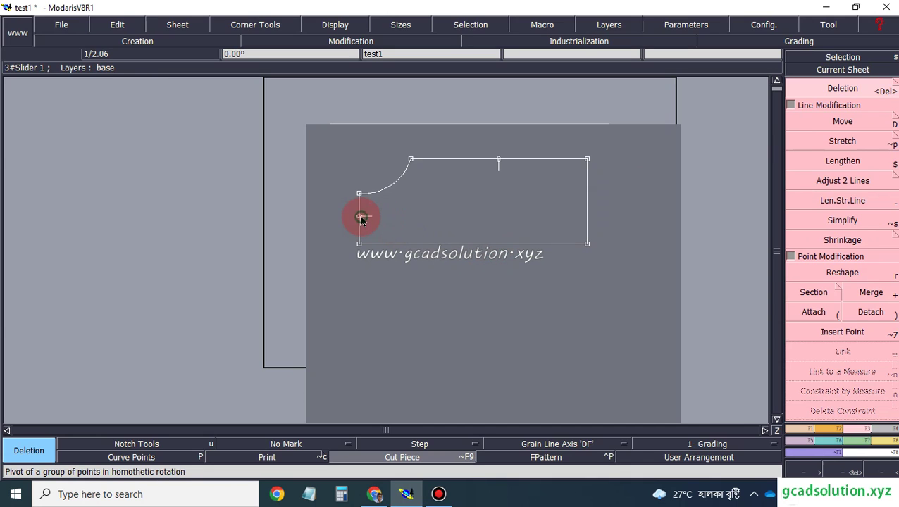
- Add a new notch on the left edge just below the curve and recentre the sheet
left_click(824, 428)
left_click(825, 103)
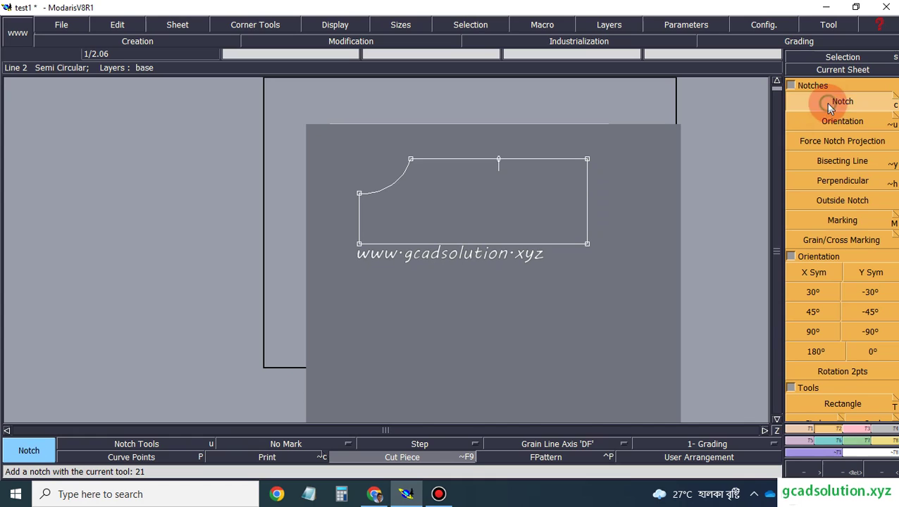
left_click(360, 203)
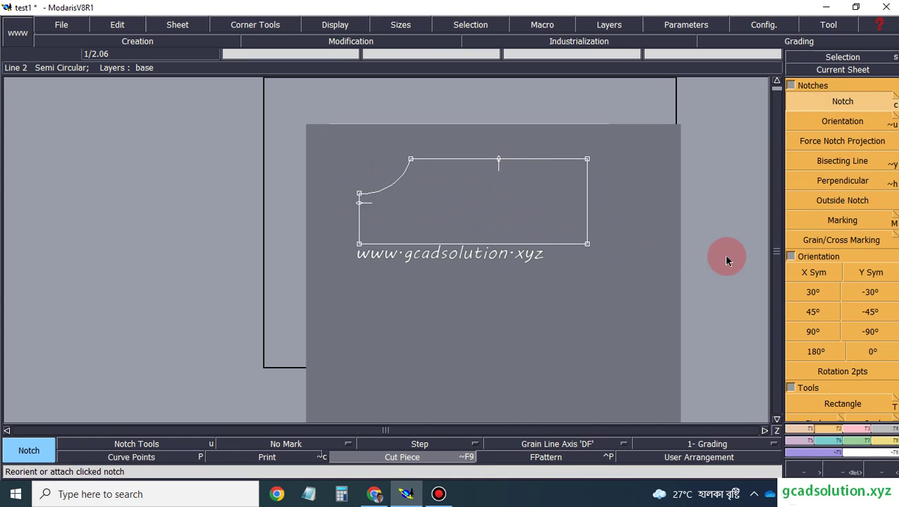
left_click(814, 273)
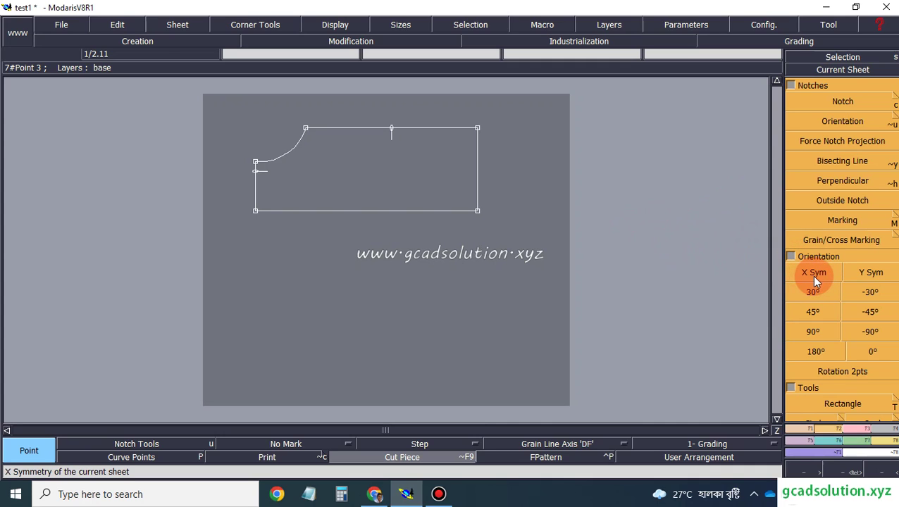
- Try mirroring the sheet top-to-bottom and left-to-right, undoing each mirror
left_click(864, 278)
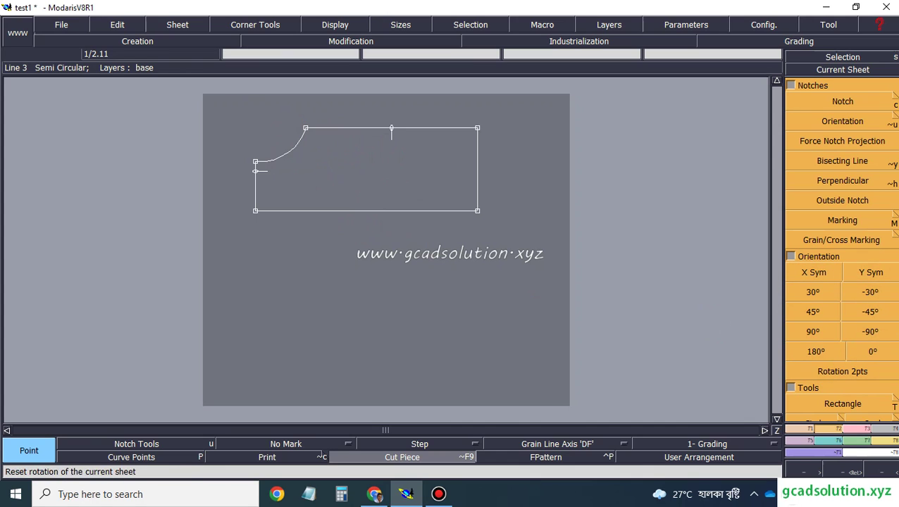
left_click(812, 275)
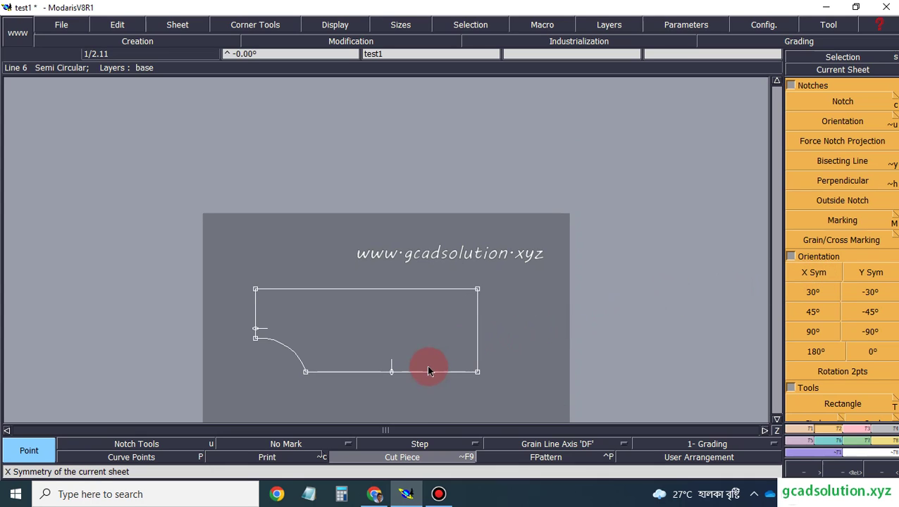
key("ctrl+z")
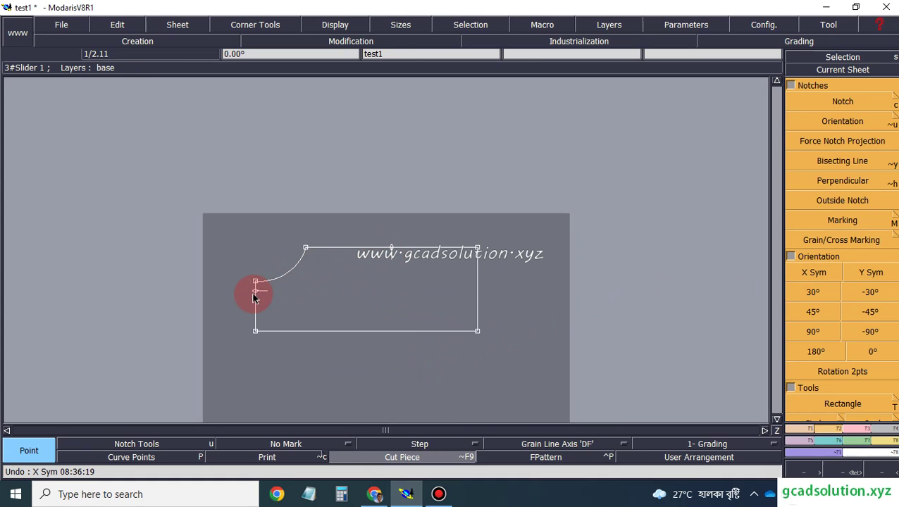
left_click(807, 274)
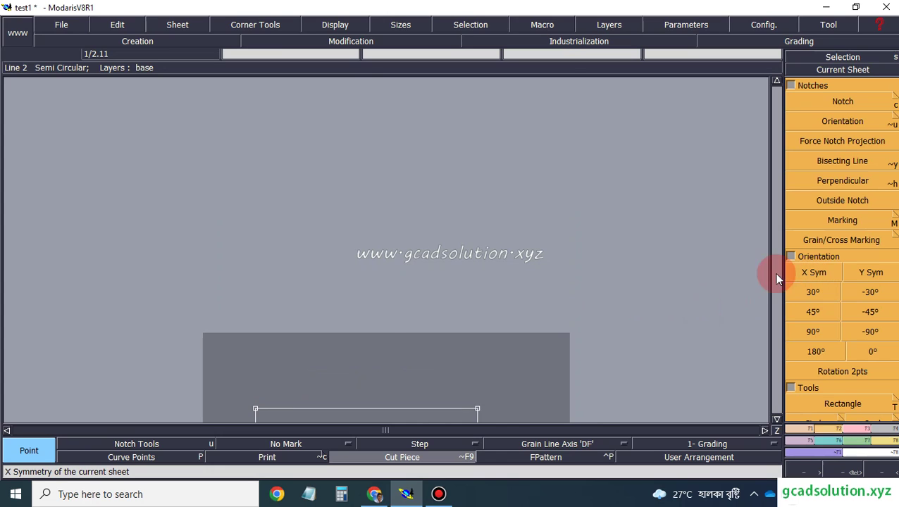
scroll(629, 219, "down", 1)
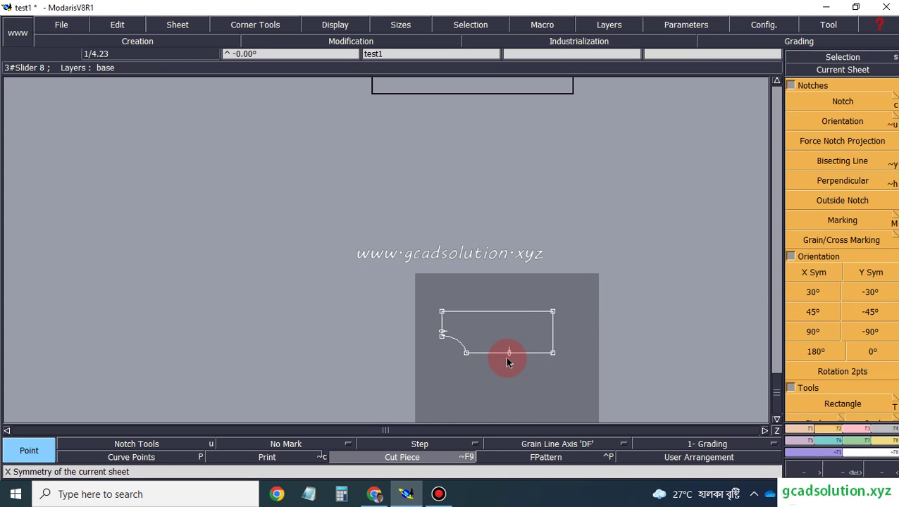
key("Home")
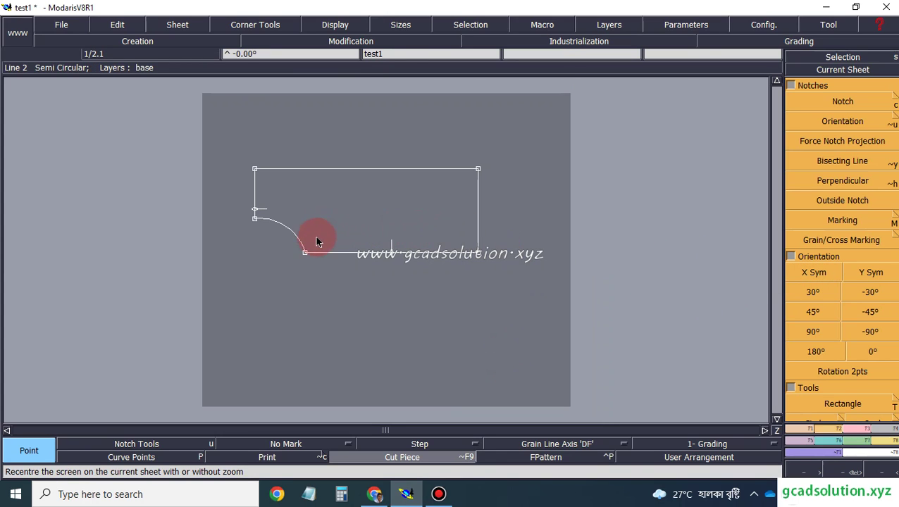
left_click(816, 280)
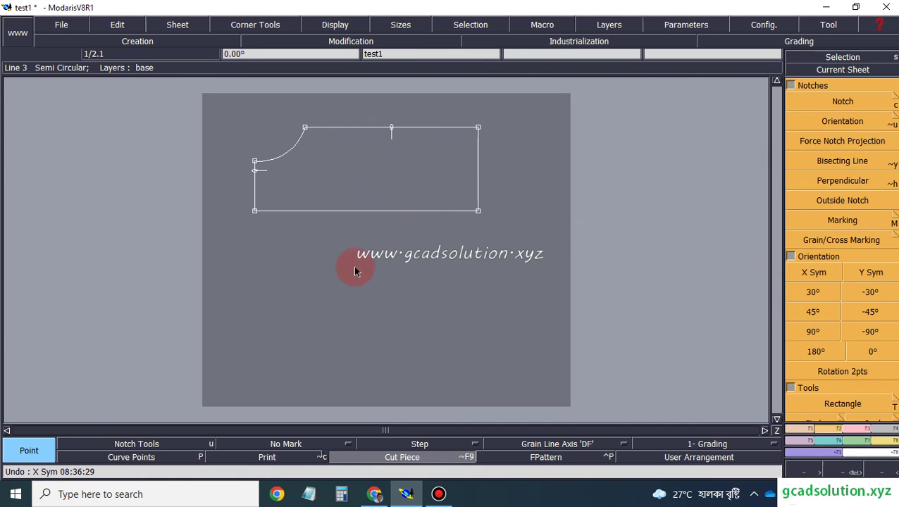
left_click(872, 276)
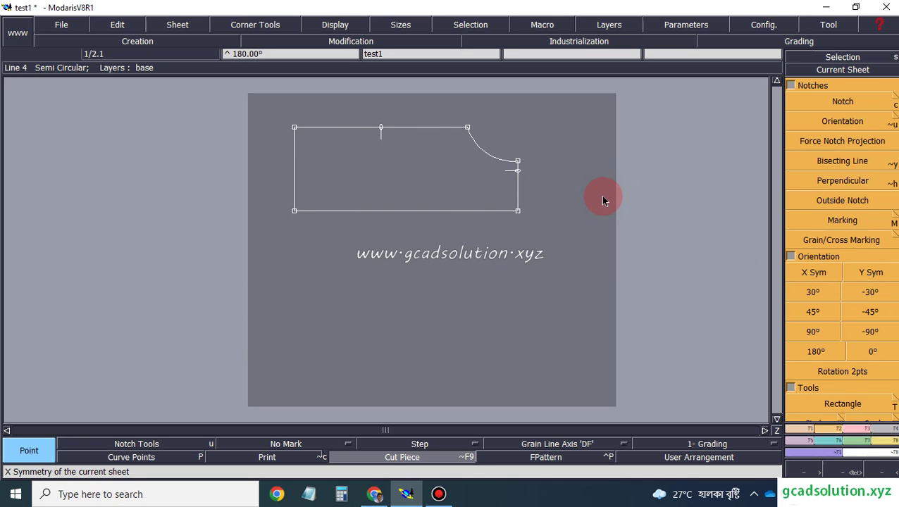
key("ctrl+z")
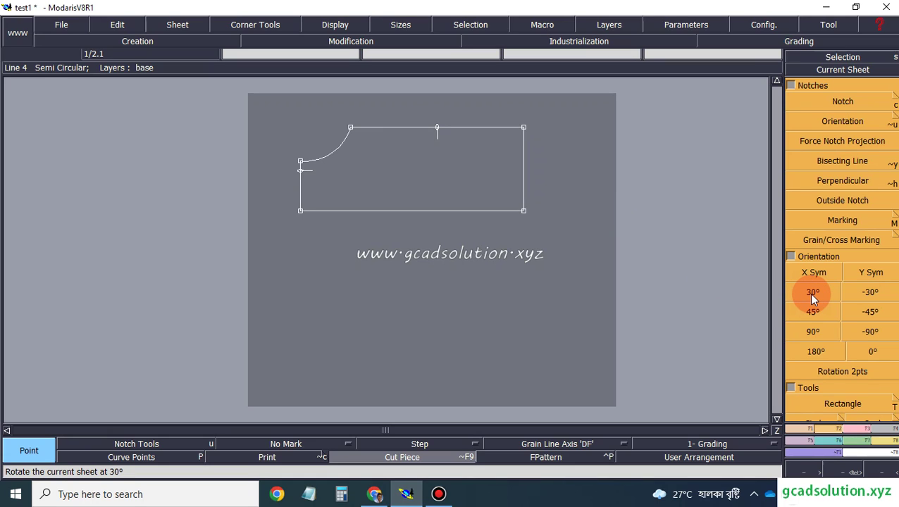
- Rotate the sheet by 30°, -30°, 45° and -45°, returning the piece to level
left_click(811, 296)
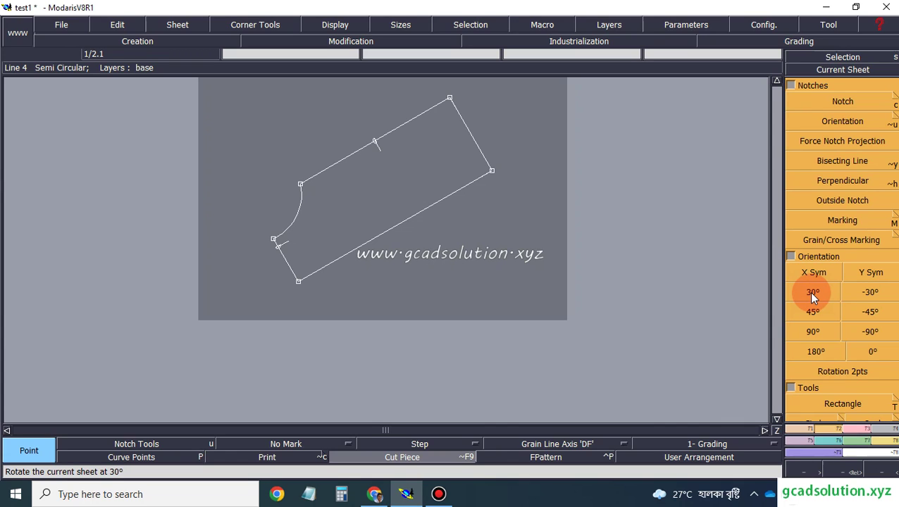
left_click(872, 296)
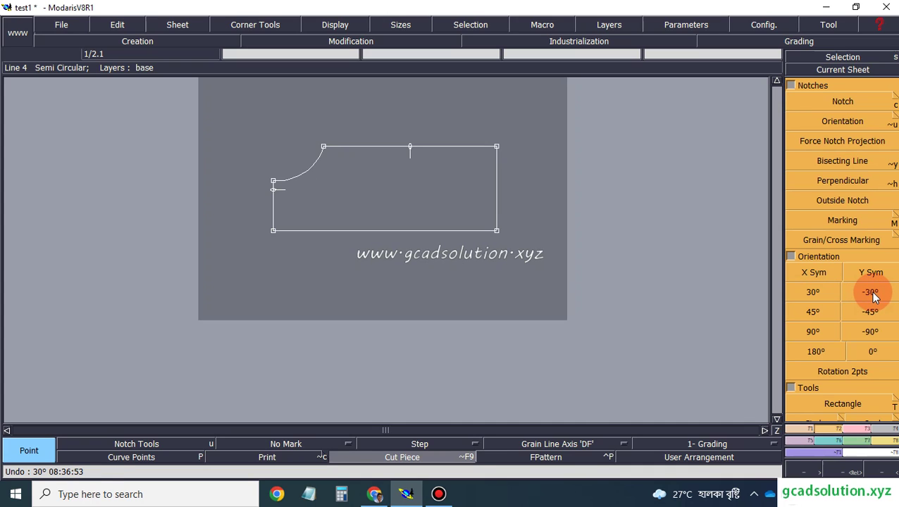
left_click(470, 251)
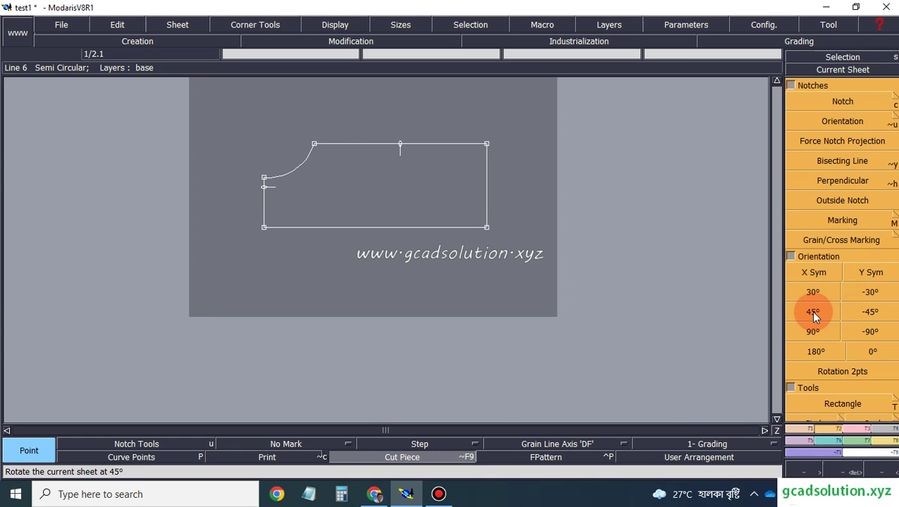
left_click(811, 312)
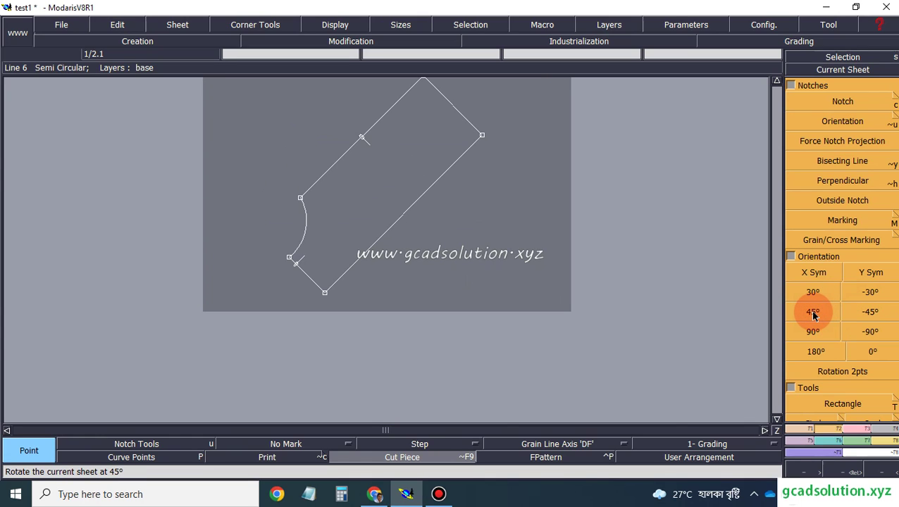
left_click(812, 313)
left_click(873, 314)
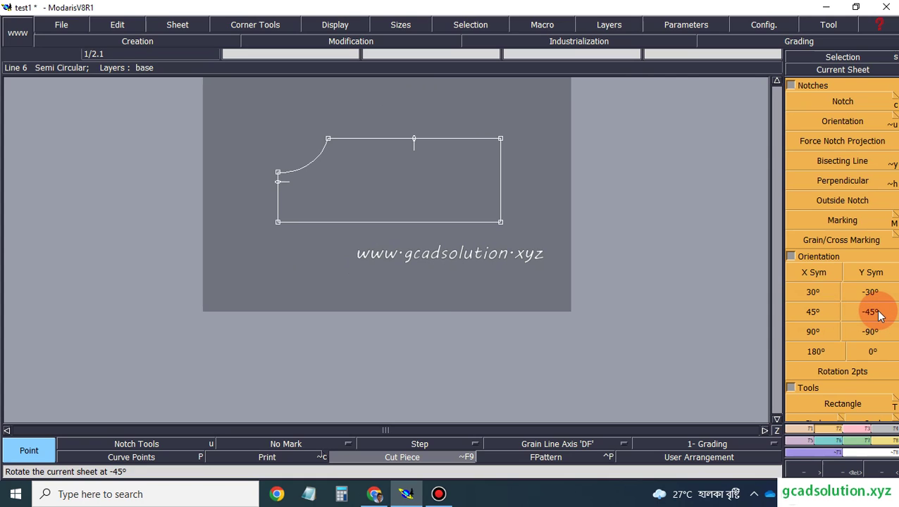
left_click(877, 315)
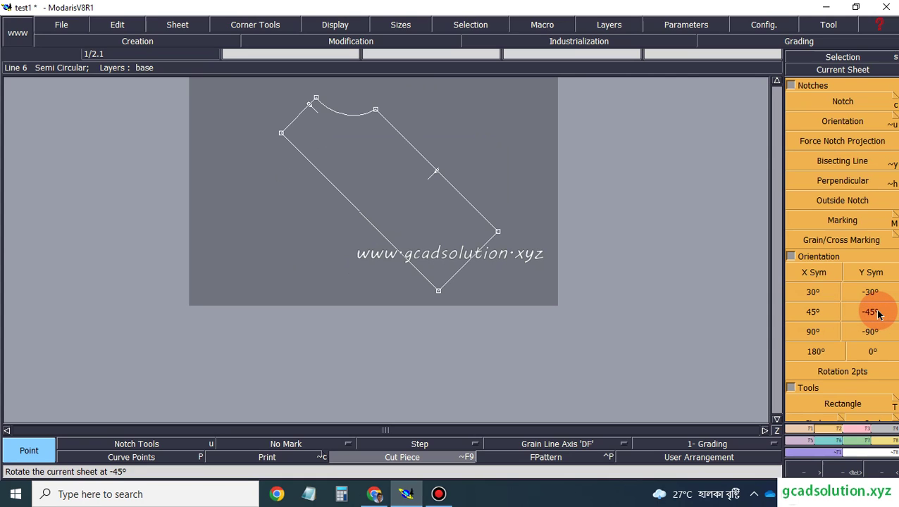
left_click(877, 316)
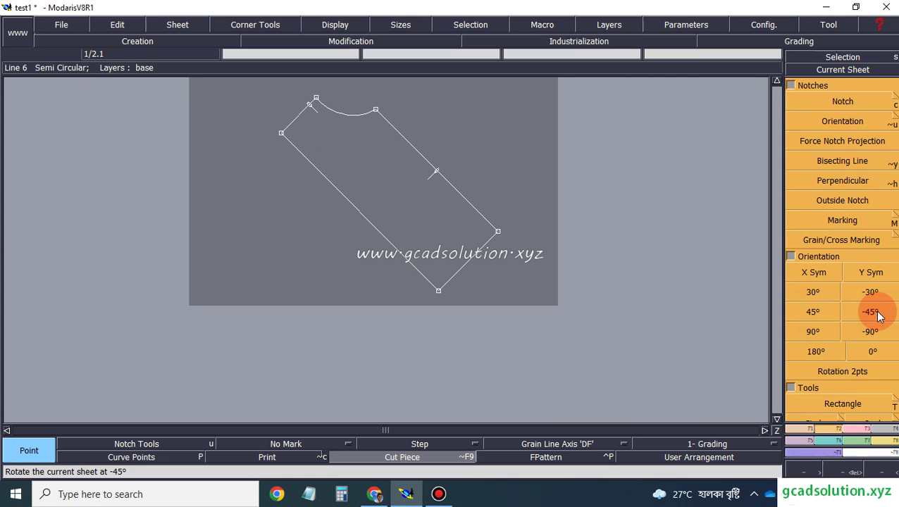
- Rotate the sheet by 90°, -90° and 180°, then undo the 180° rotation
left_click(813, 332)
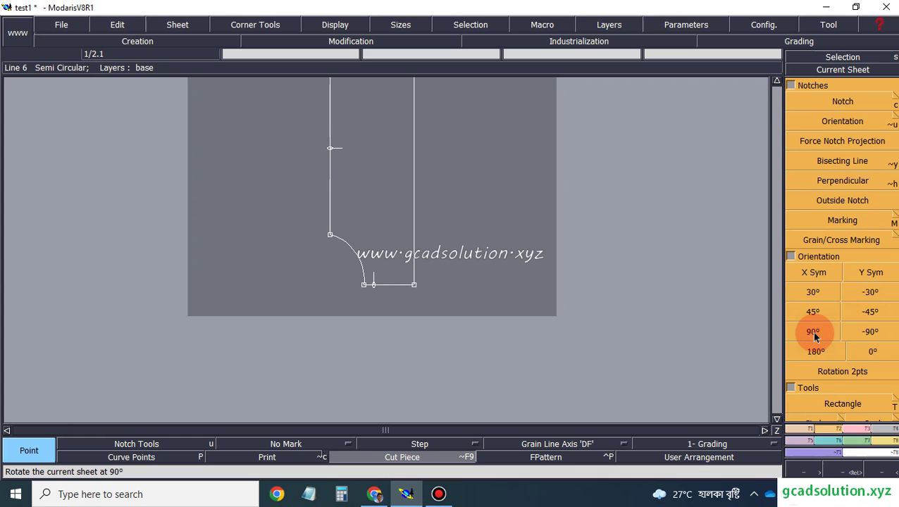
left_click(812, 332)
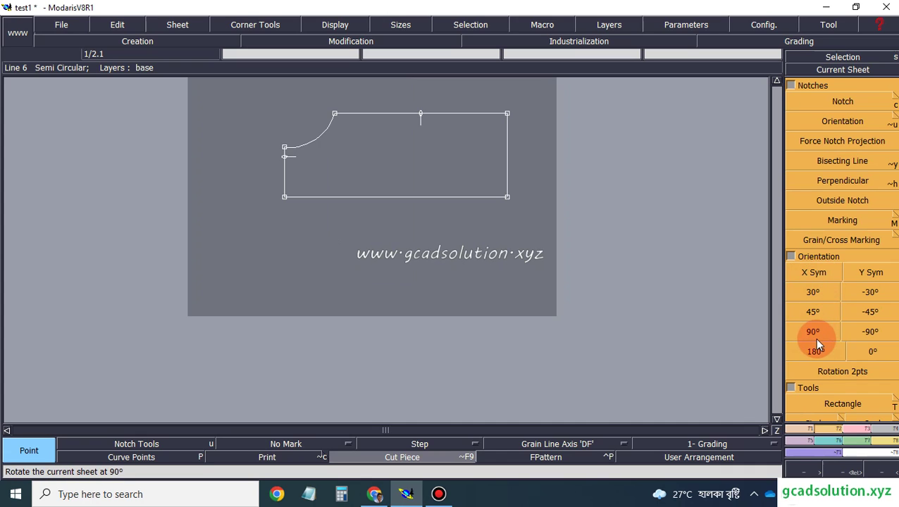
left_click(872, 335)
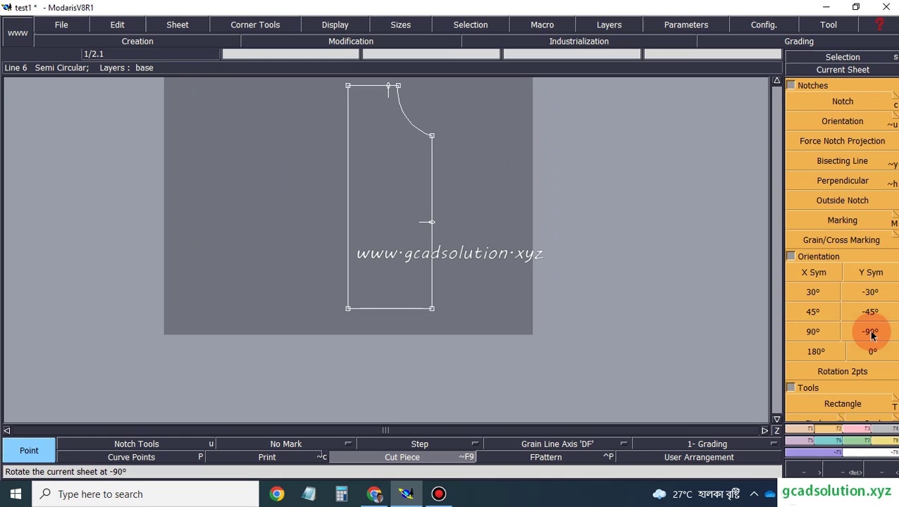
left_click(872, 334)
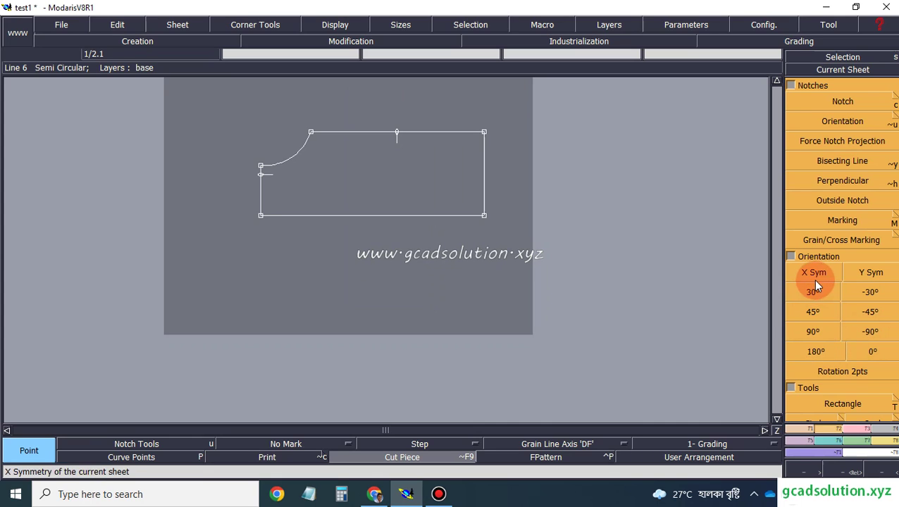
left_click(814, 355)
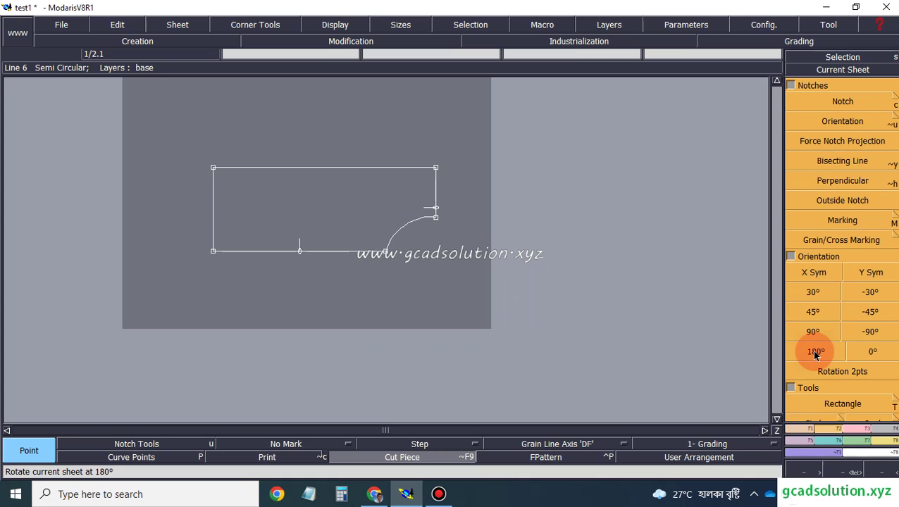
key("ctrl+z")
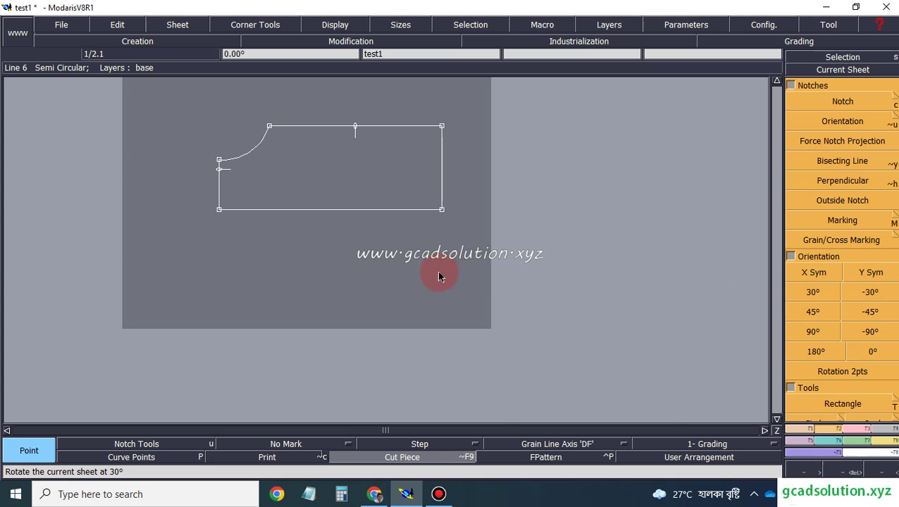
- Recentre the screen on the test1 sheet with Sheet > Recentre
left_click(728, 426)
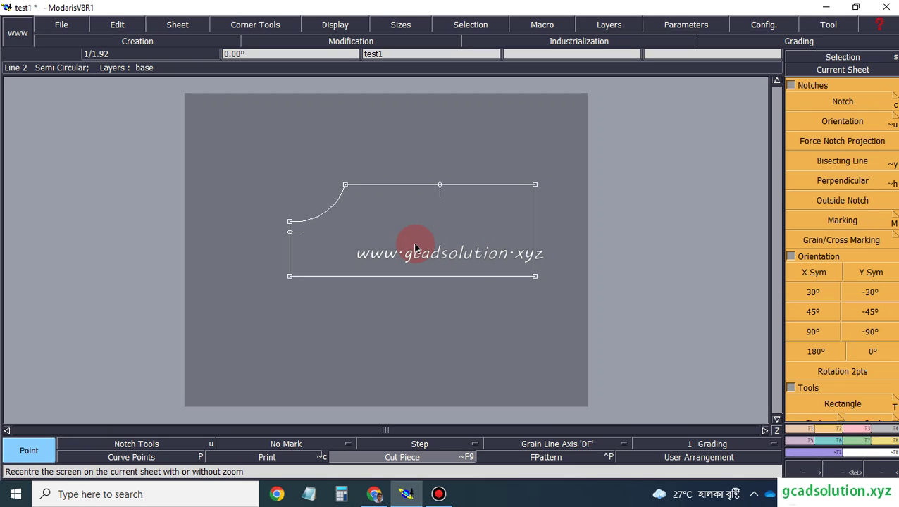
left_click(517, 407)
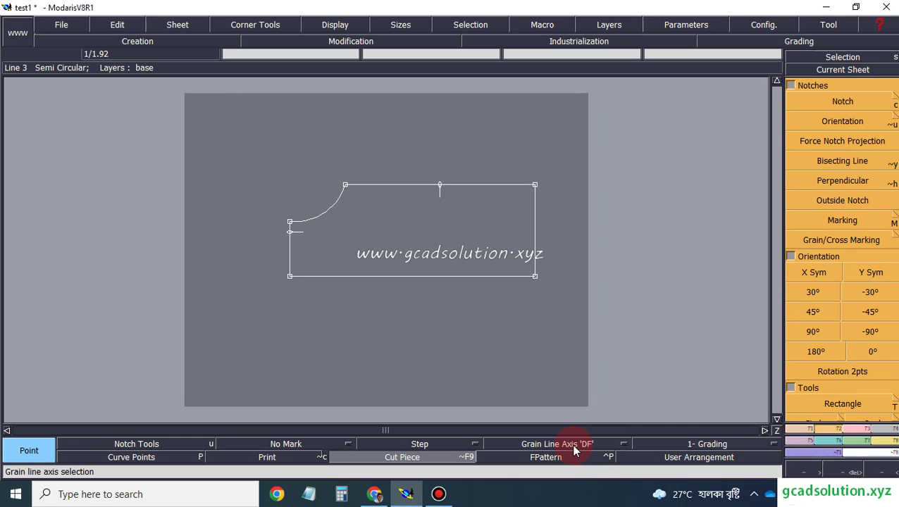
- Choose the DF grain line axis type and draw it horizontally across the piece
left_click(582, 448)
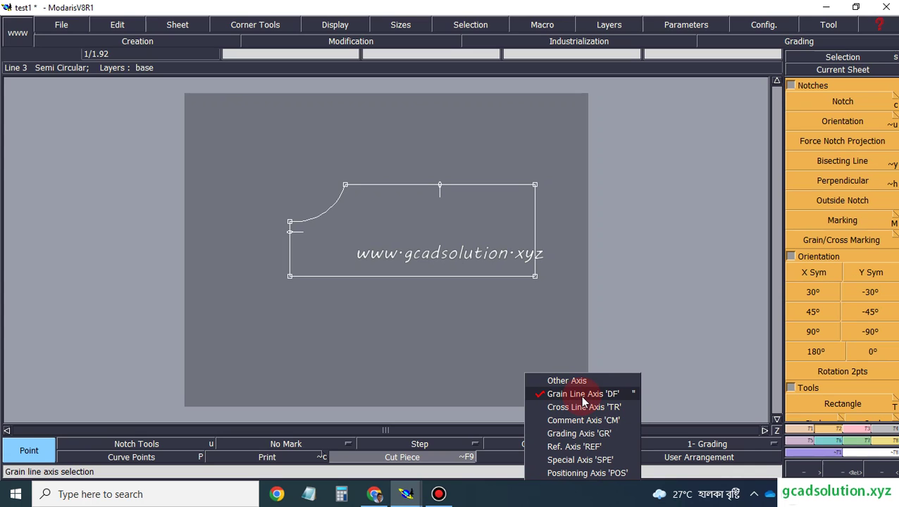
left_click(581, 396)
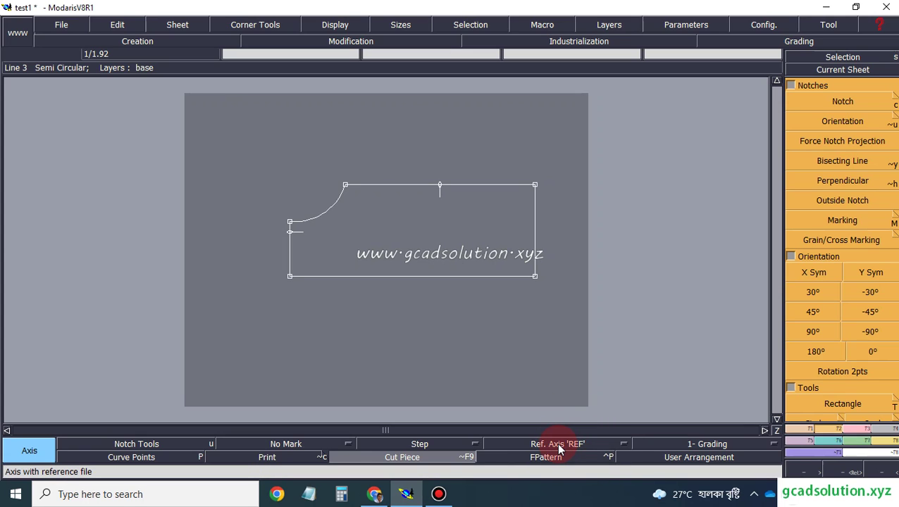
left_click(559, 448)
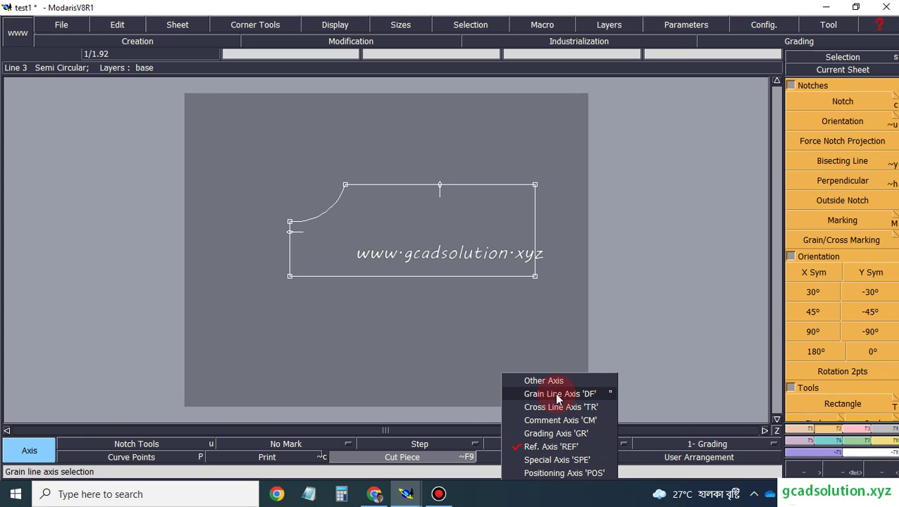
left_click(540, 396)
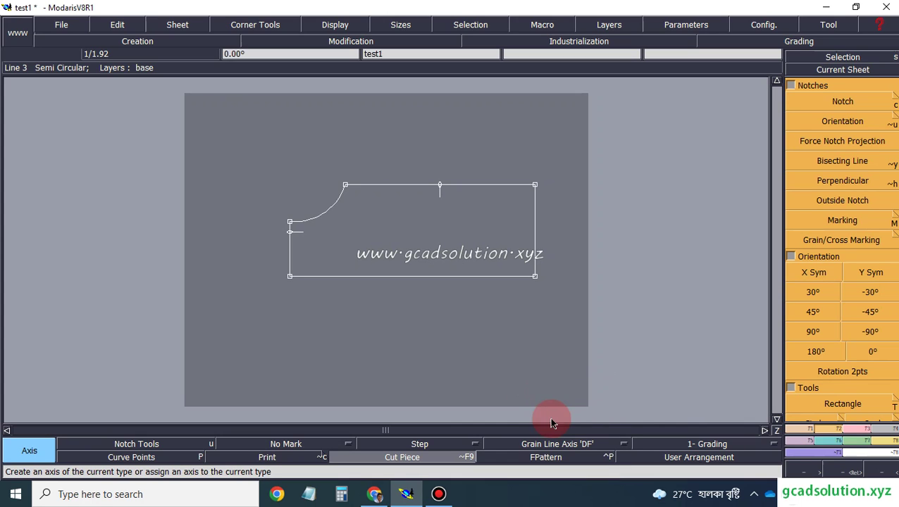
left_click(342, 235)
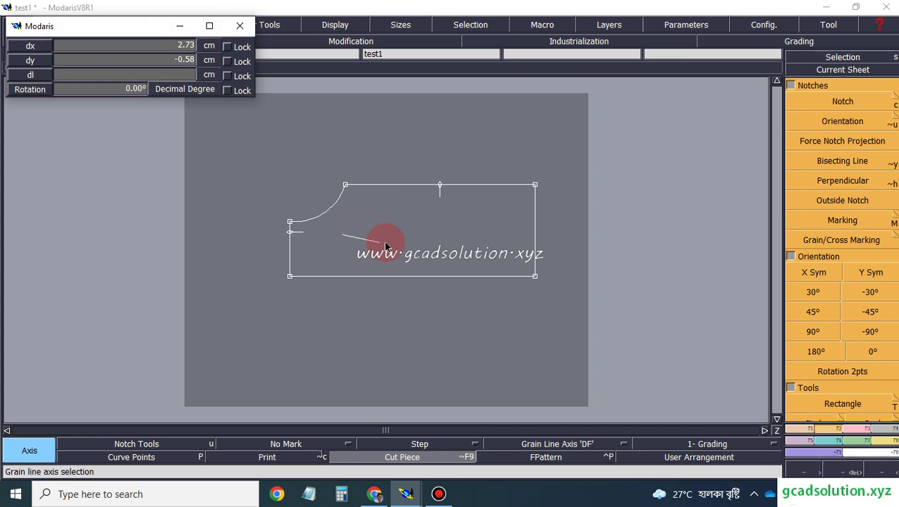
left_click(500, 240)
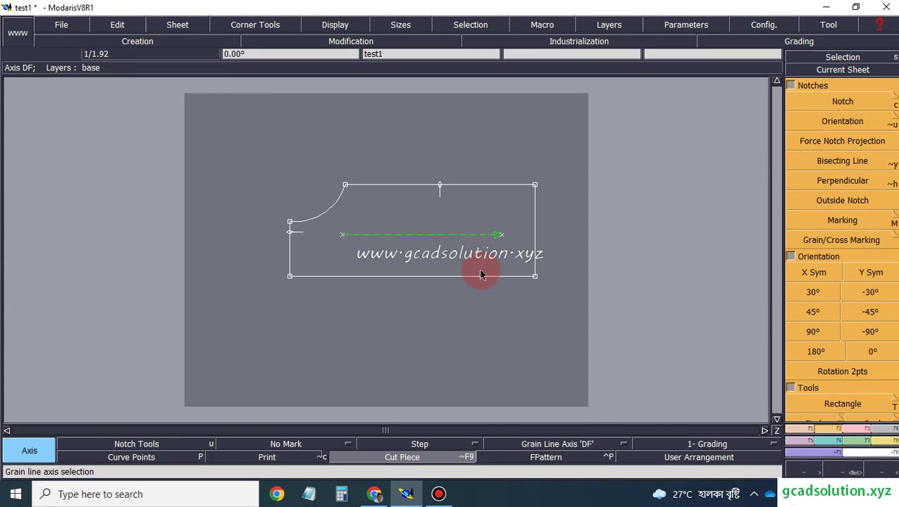
- Return to Point mode and collapse the Notches and Orientation sections to reveal Tools
key("Escape")
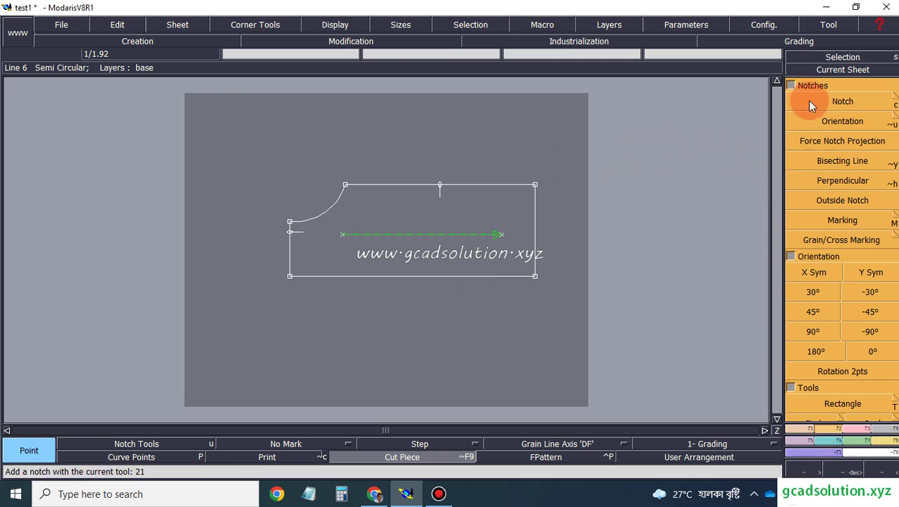
left_click(790, 85)
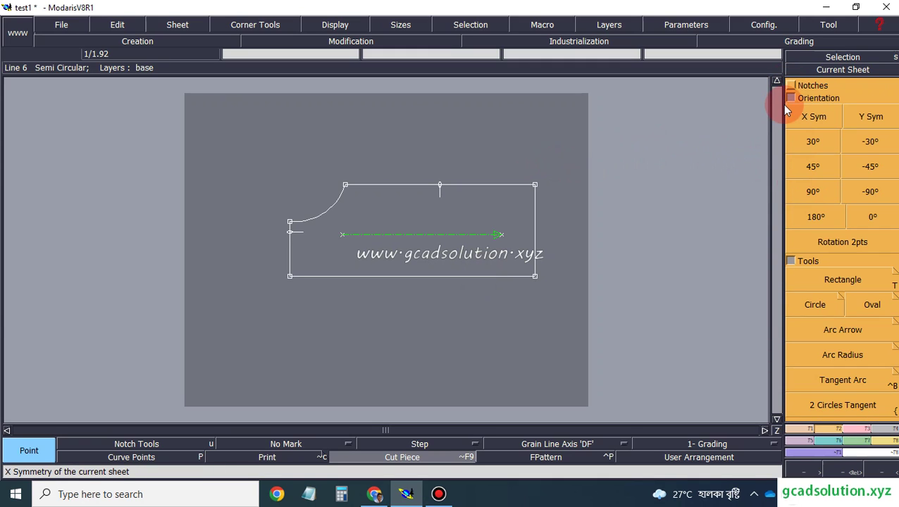
left_click(791, 99)
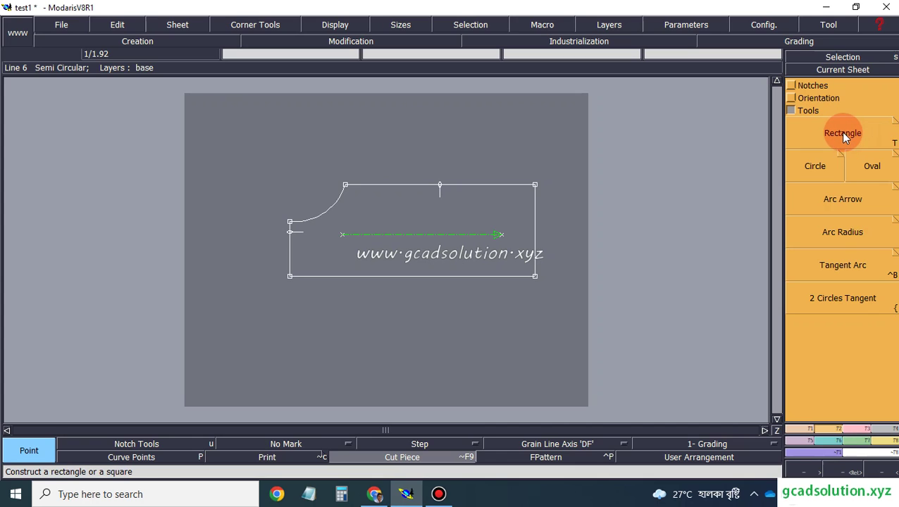
left_click(843, 135)
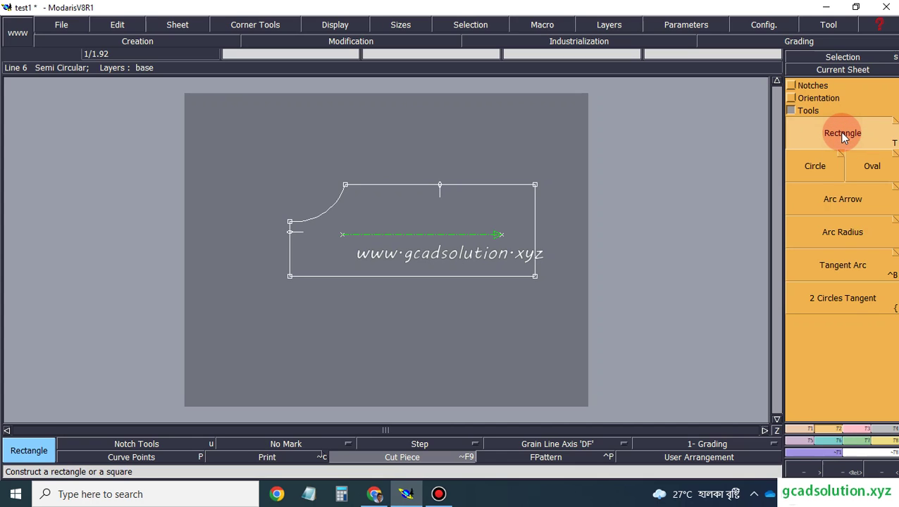
left_click(325, 336)
left_click_drag(290, 315, 532, 378)
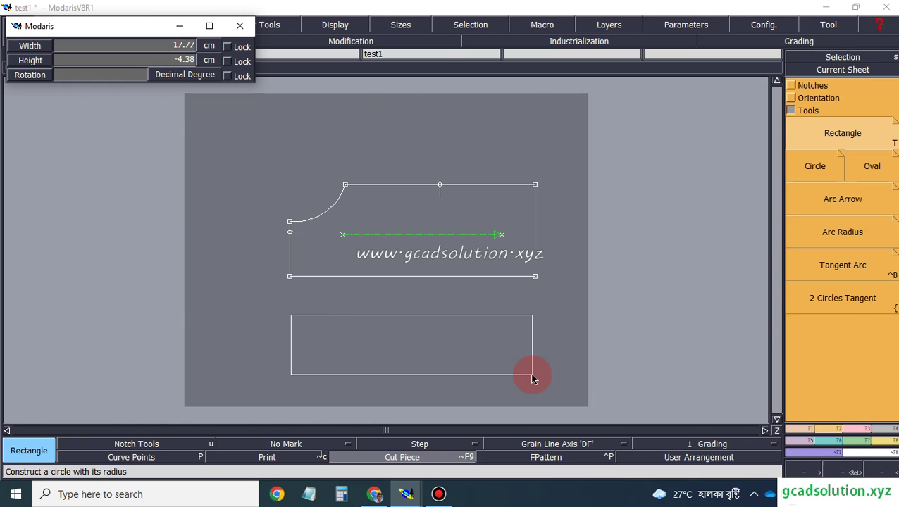
mouse_move(532, 378)
left_mouse_down()
mouse_move(168, 17)
mouse_move(482, 367)
left_mouse_up()
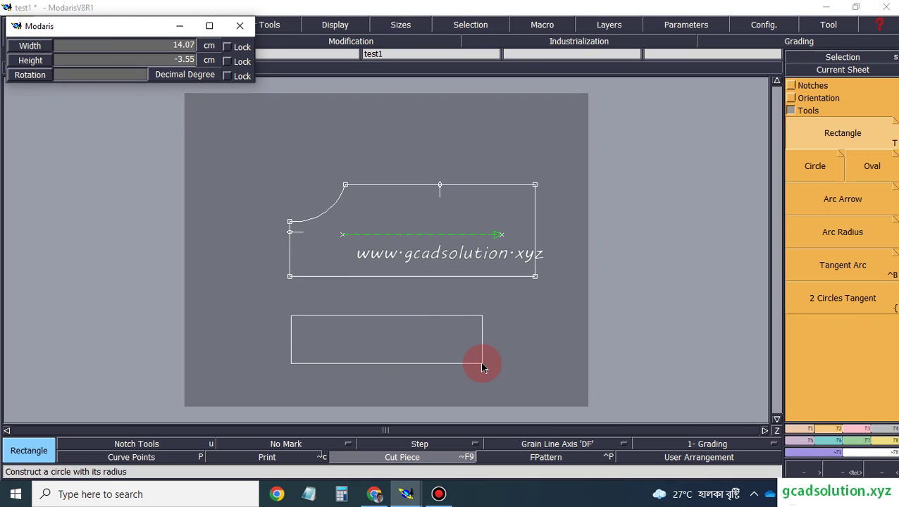
left_click_drag(481, 365, 481, 364)
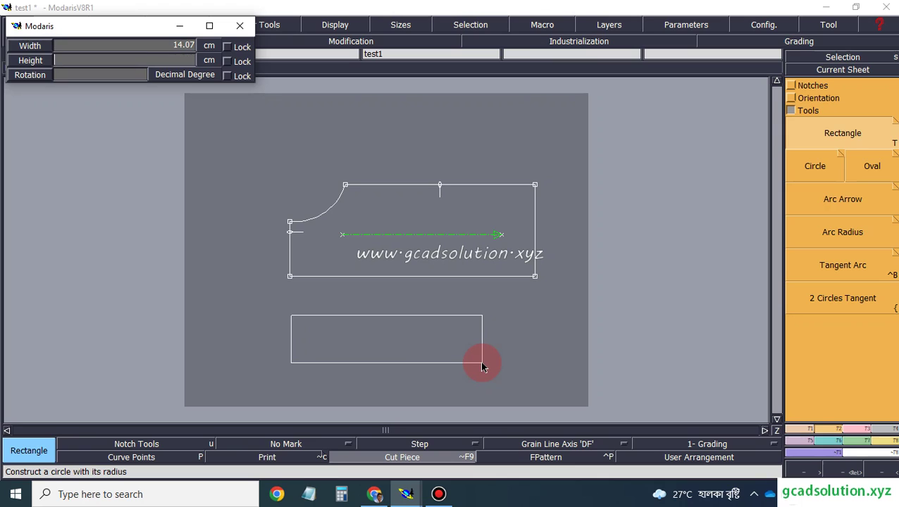
type("2")
type("0")
key("Return")
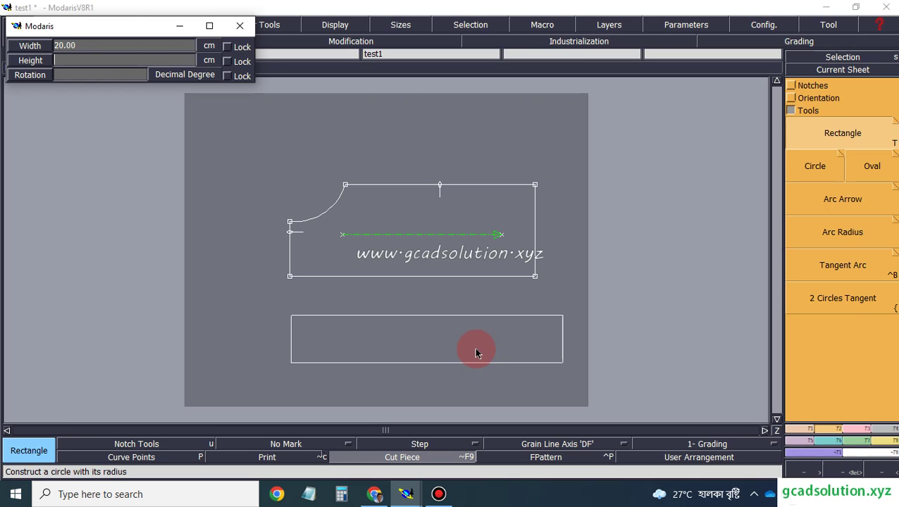
type("10")
key("Return")
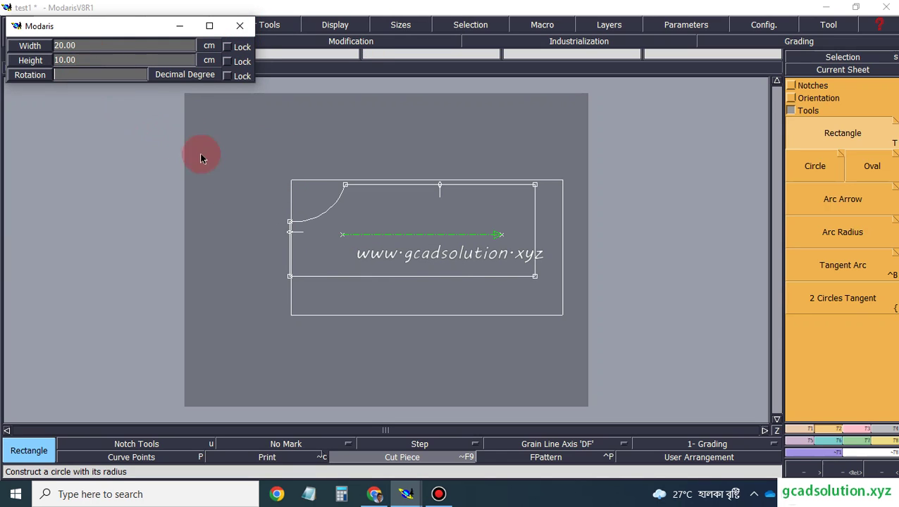
type("0")
key("Return")
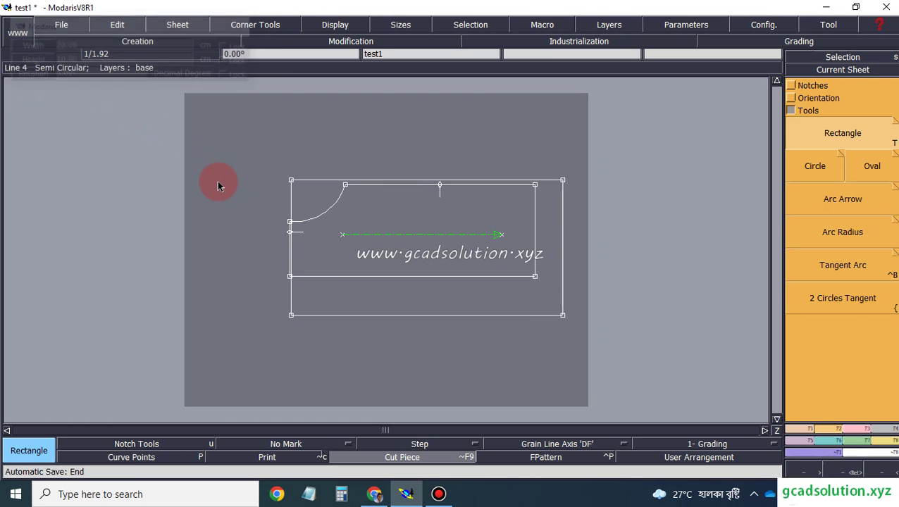
left_click(317, 183)
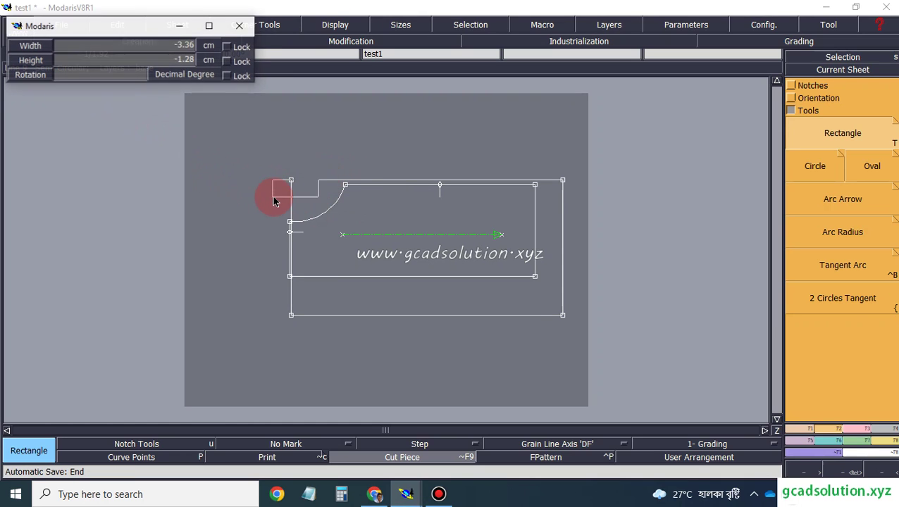
left_click(268, 191)
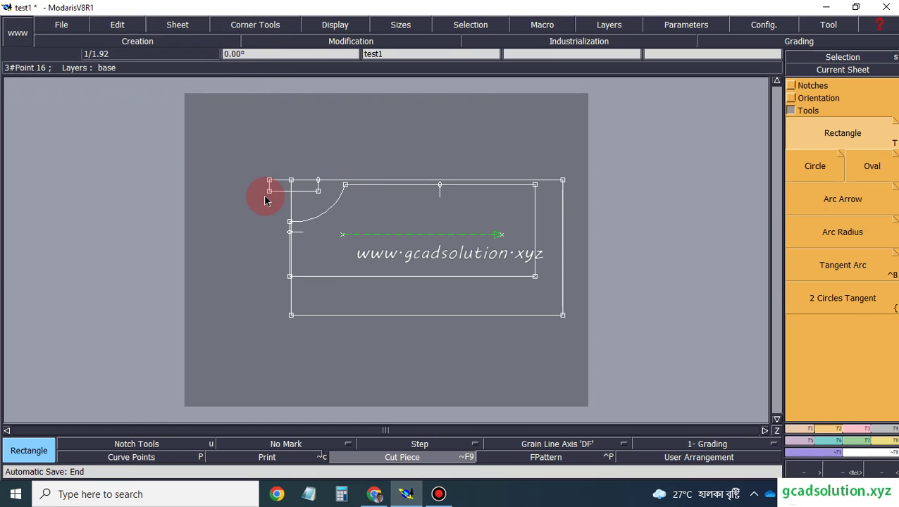
key("ctrl+z")
key("ctrl+z")
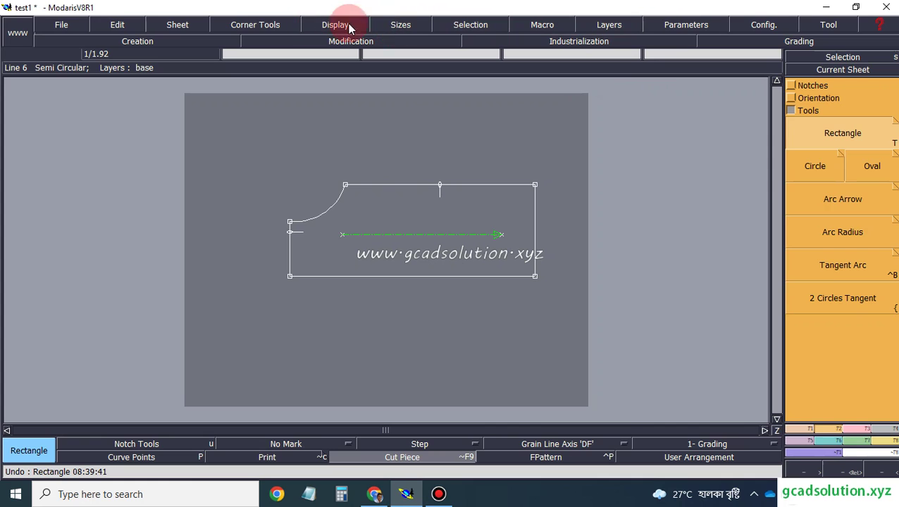
- Create new sheet test12 and draw a 20 × 10 cm rectangle on it
left_click(173, 26)
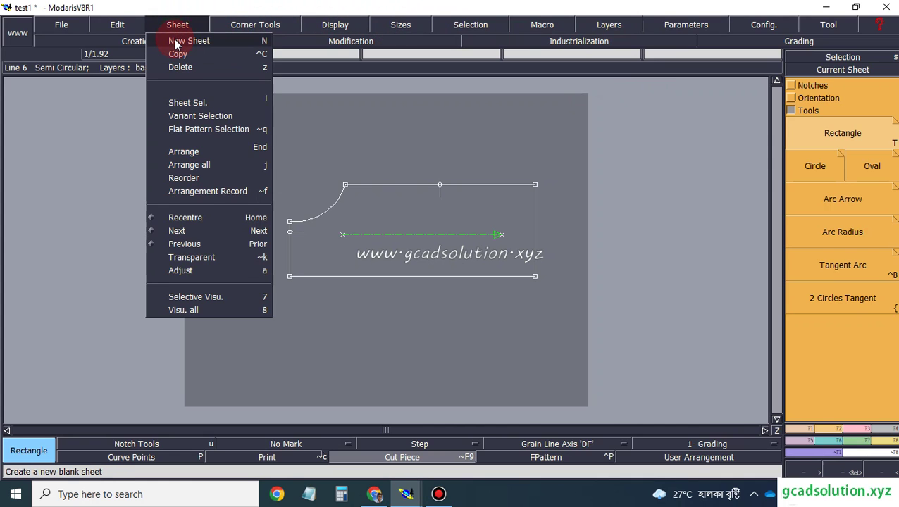
left_click(177, 42)
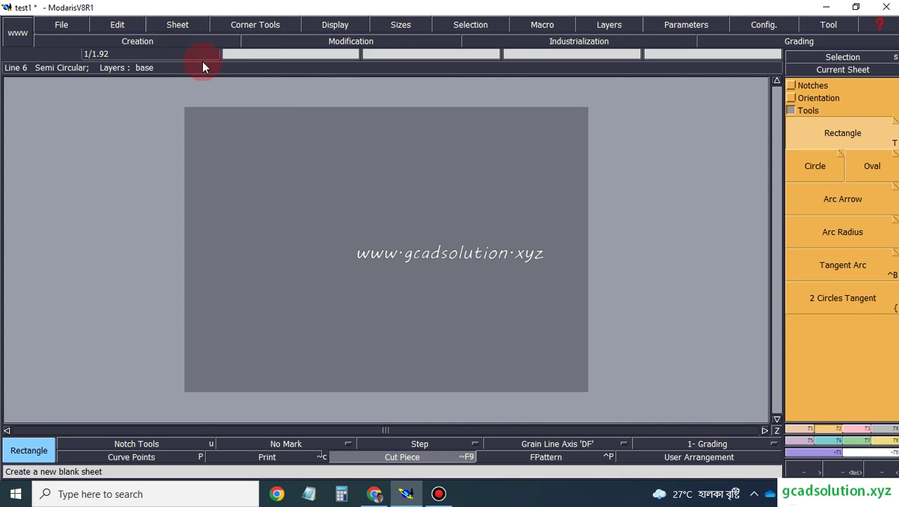
left_click(838, 144)
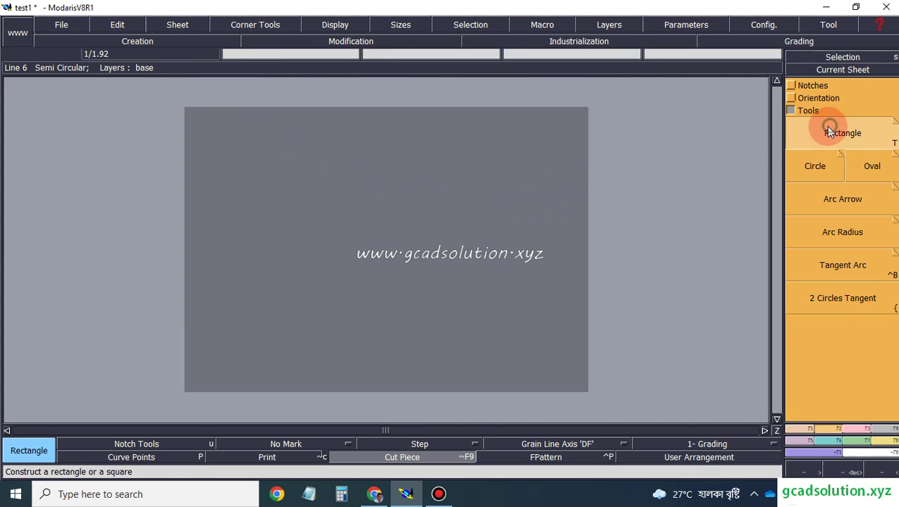
left_click(230, 175)
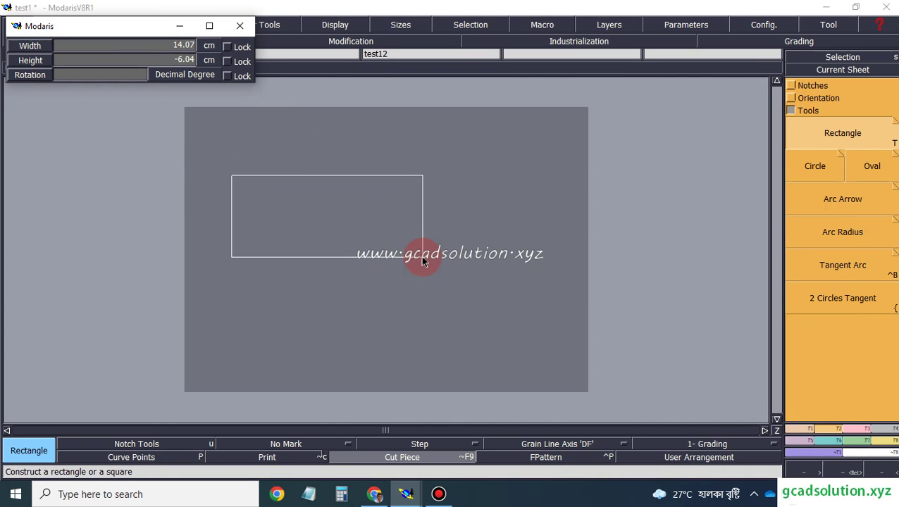
key("Tab")
key("Tab")
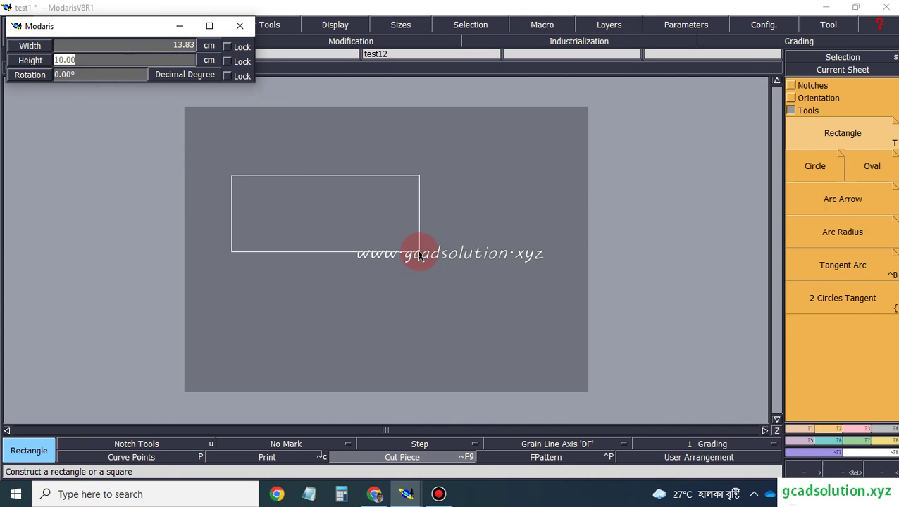
key("Tab")
key("Tab")
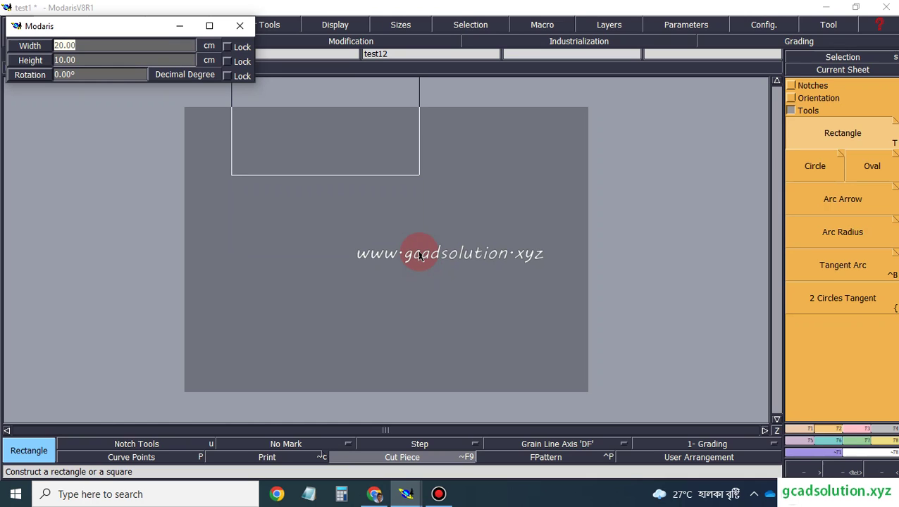
key("Return")
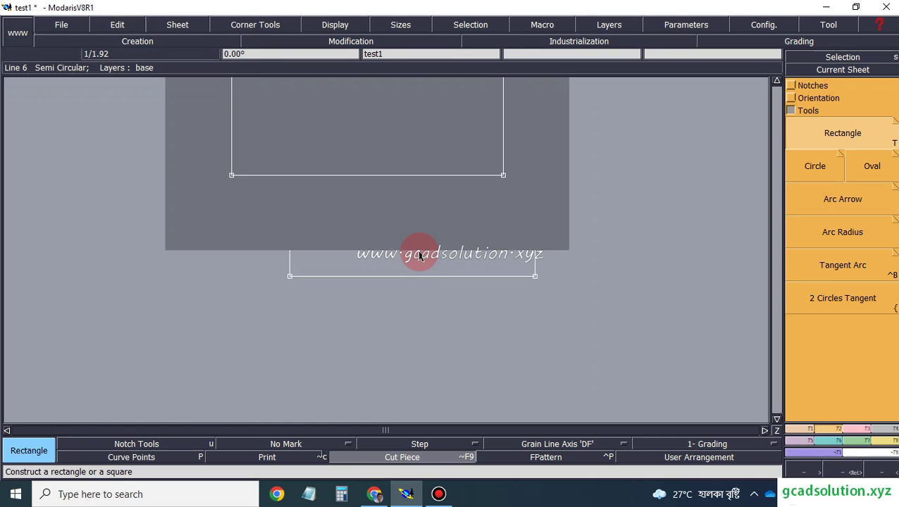
- Undo the accidental small rectangle and recentre sheet test12 in the work area
left_click(422, 136)
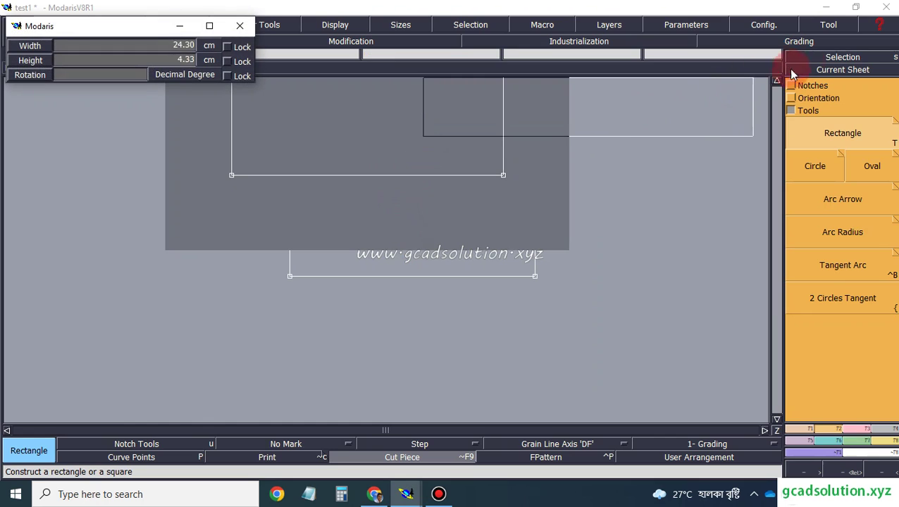
left_click(450, 134)
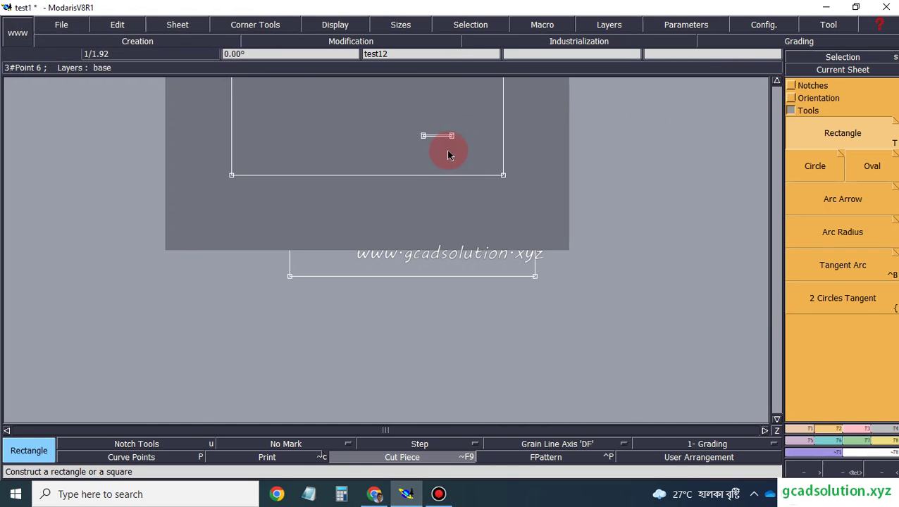
key("ctrl+z")
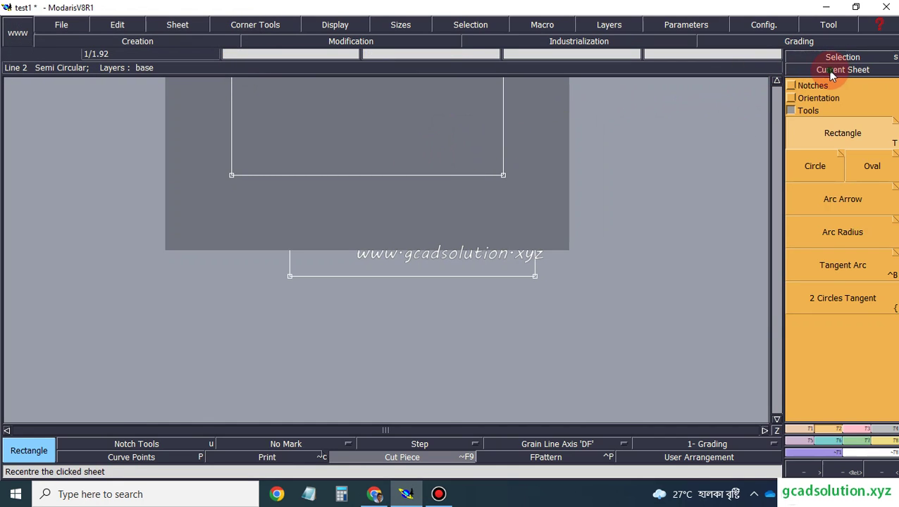
left_click(831, 75)
left_click(409, 122)
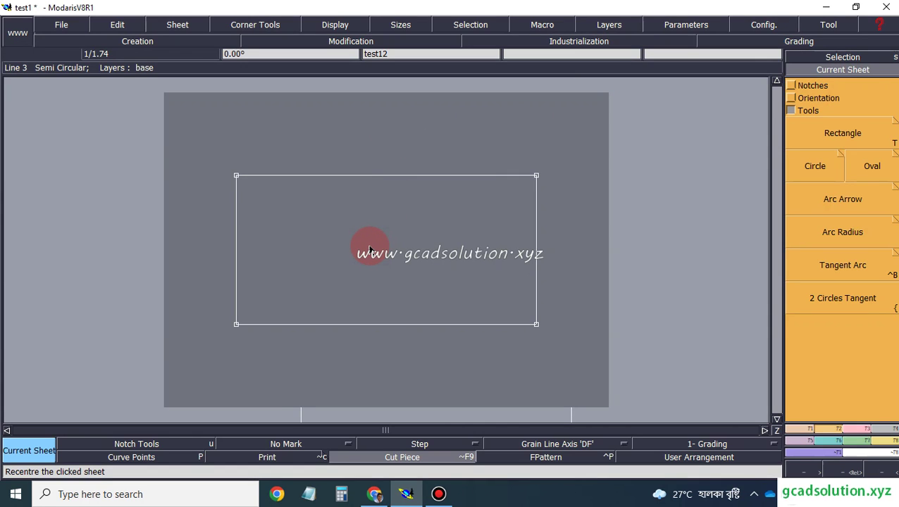
- Draw three small circles side by side across the middle of the test12 rectangle
left_click(809, 171)
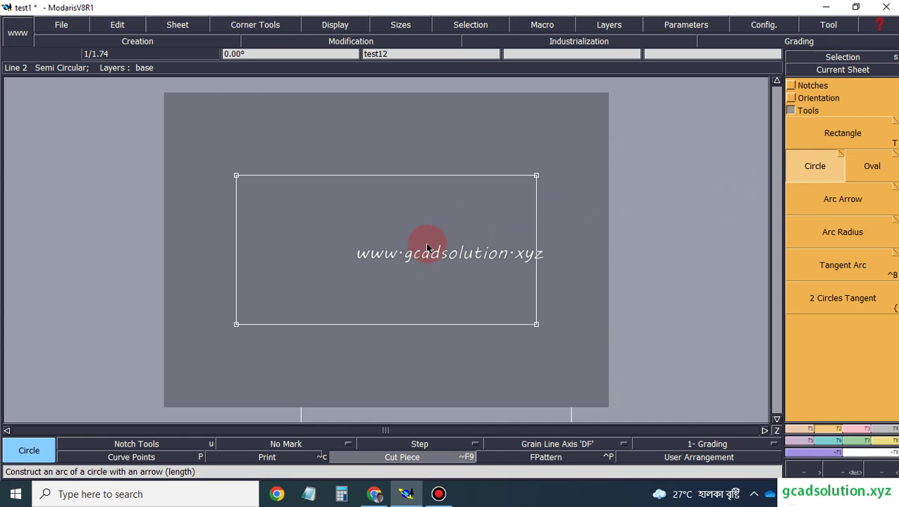
left_click(367, 239)
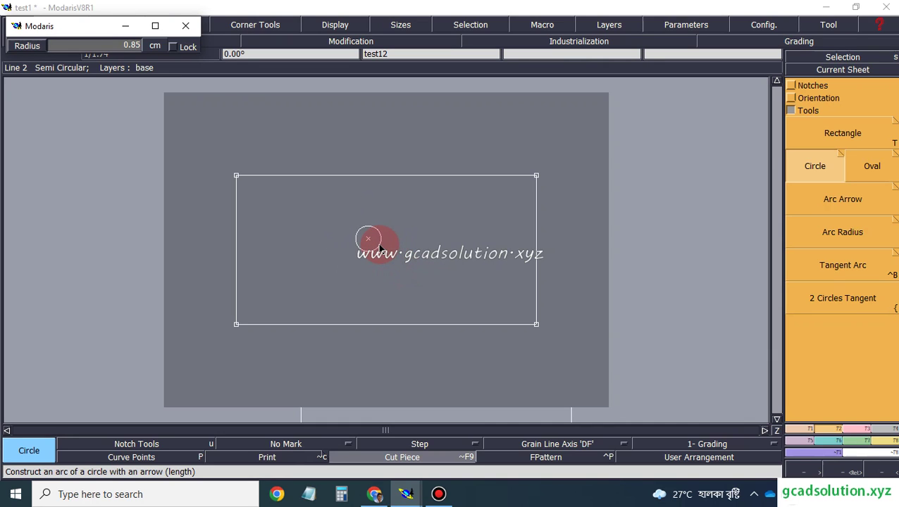
left_click(379, 248)
left_click(416, 240)
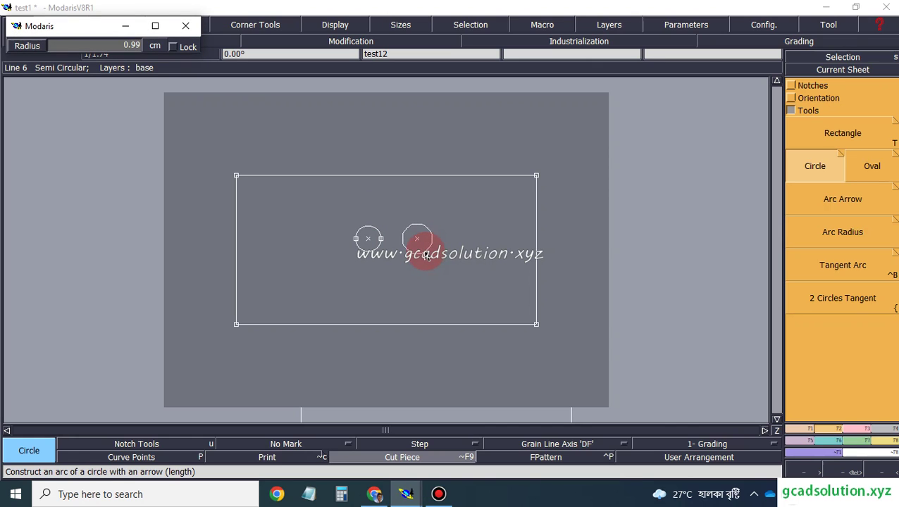
left_click(430, 238)
left_click(461, 241)
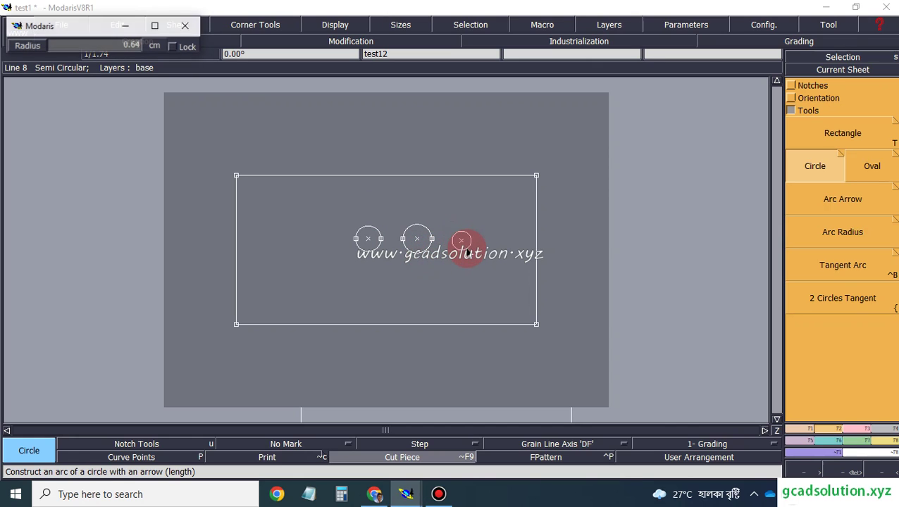
left_click(471, 257)
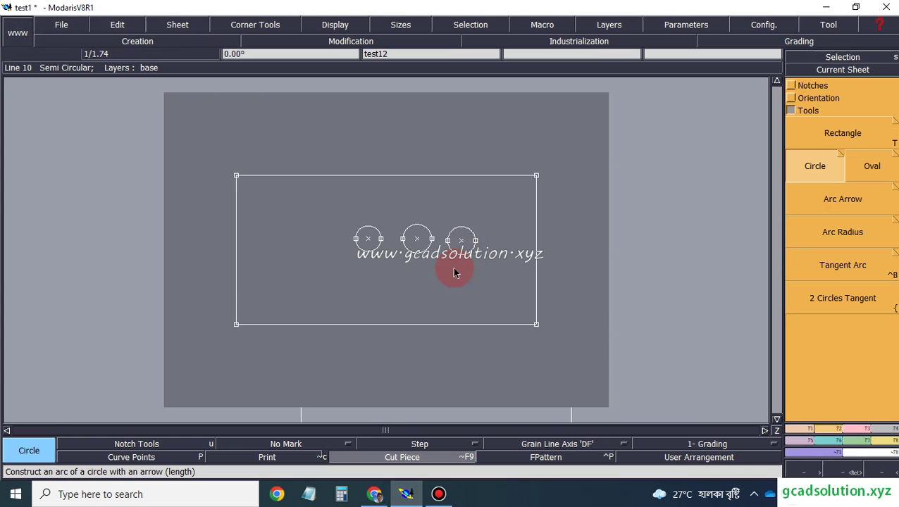
- Undo the three circles and sketch a small trial oval in the rectangle's upper left
key("ctrl+z")
key("ctrl+z")
key("ctrl+z")
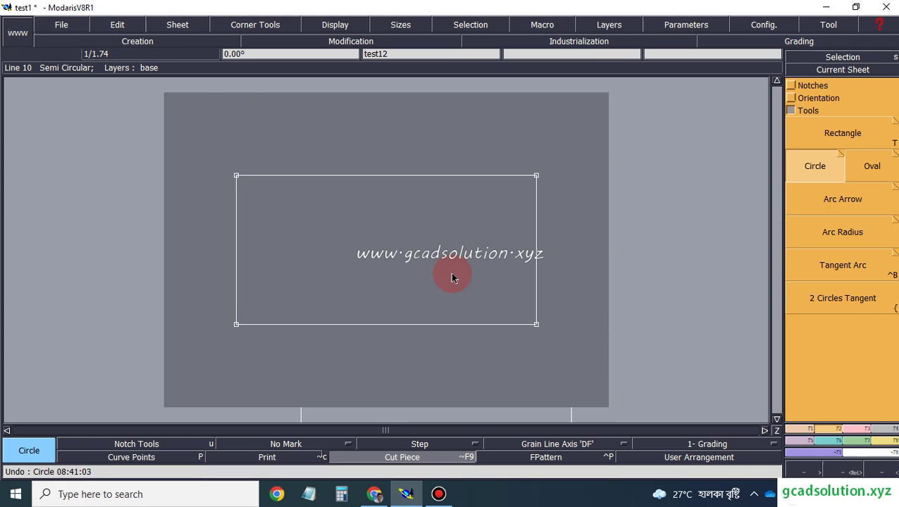
left_click(871, 171)
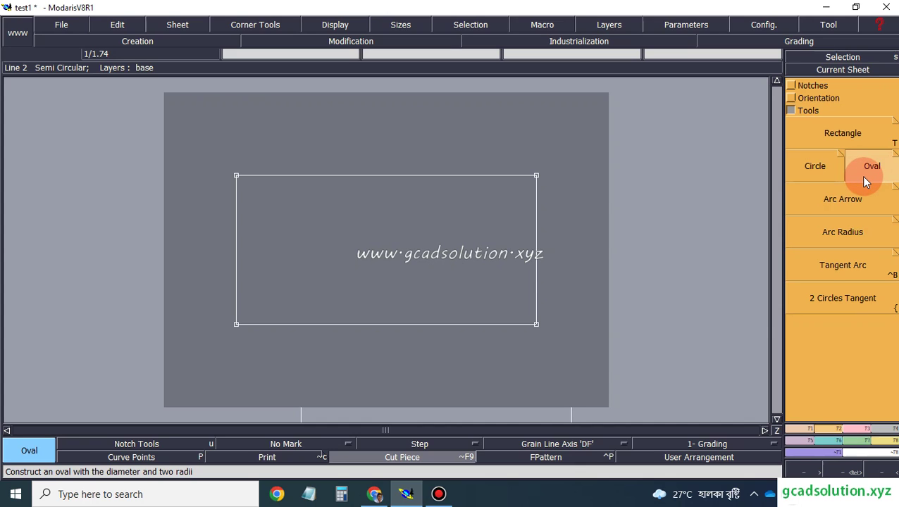
left_click(326, 229)
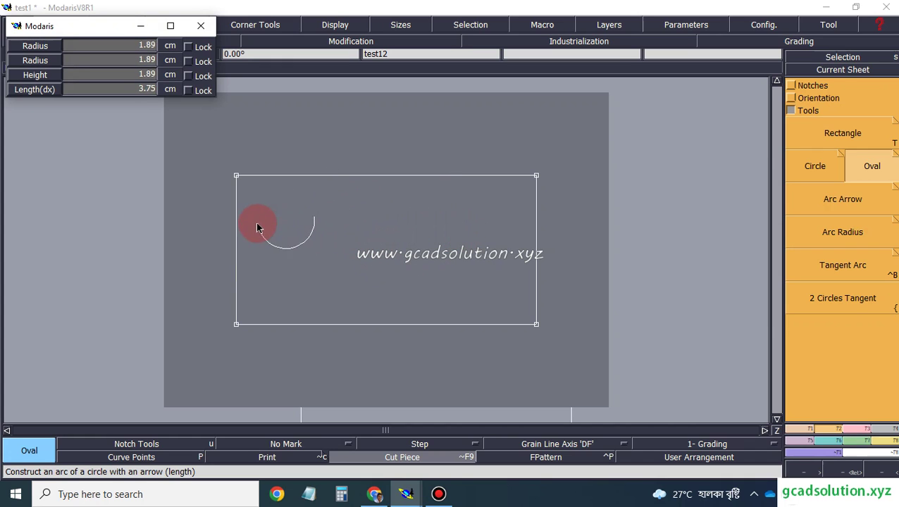
left_click(303, 202)
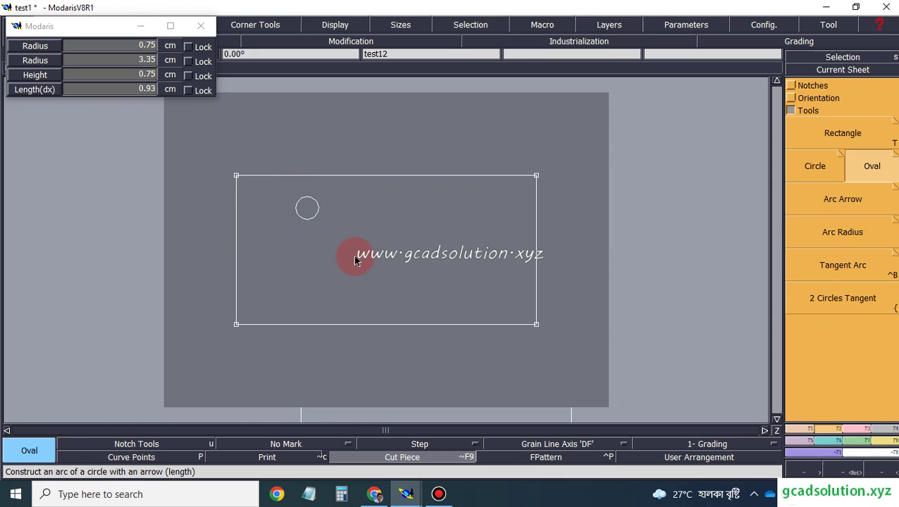
left_click(357, 237)
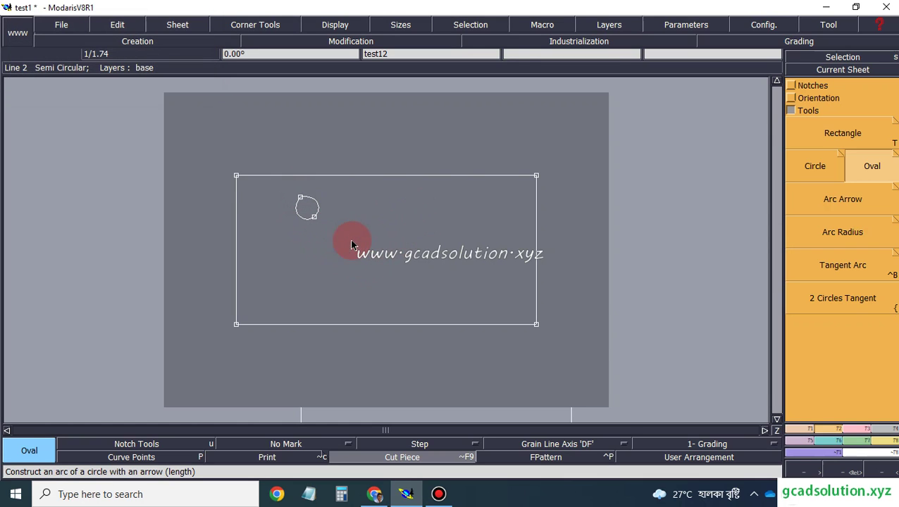
- Try a curve off the oval, undo the trial drawing, and select Arc Arrow
left_click(314, 216)
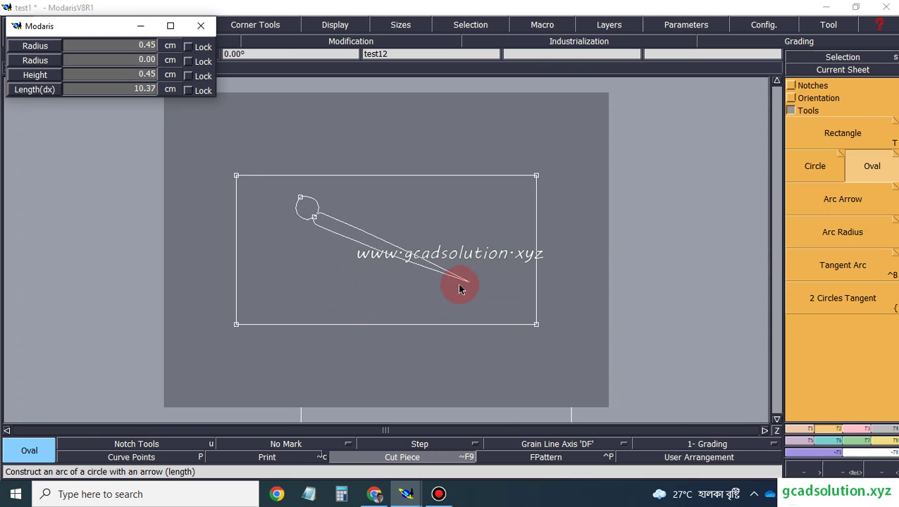
left_click(382, 286)
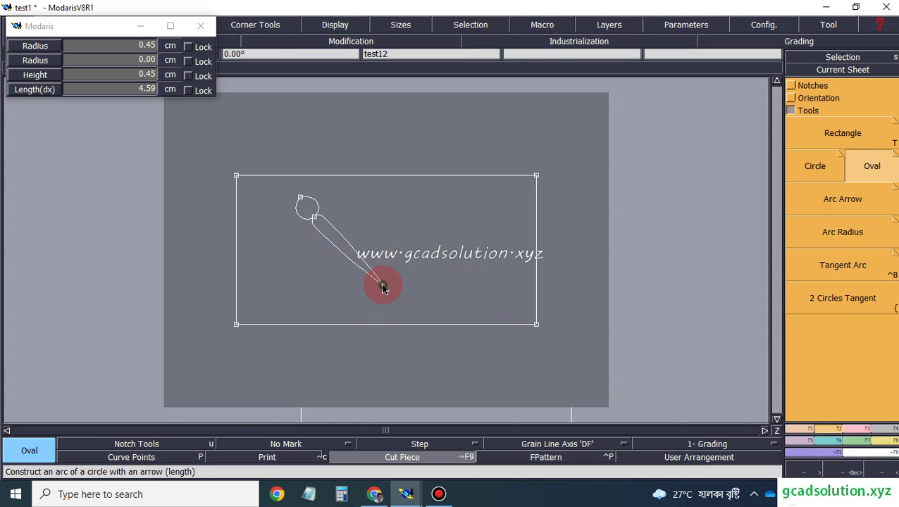
left_click(301, 201)
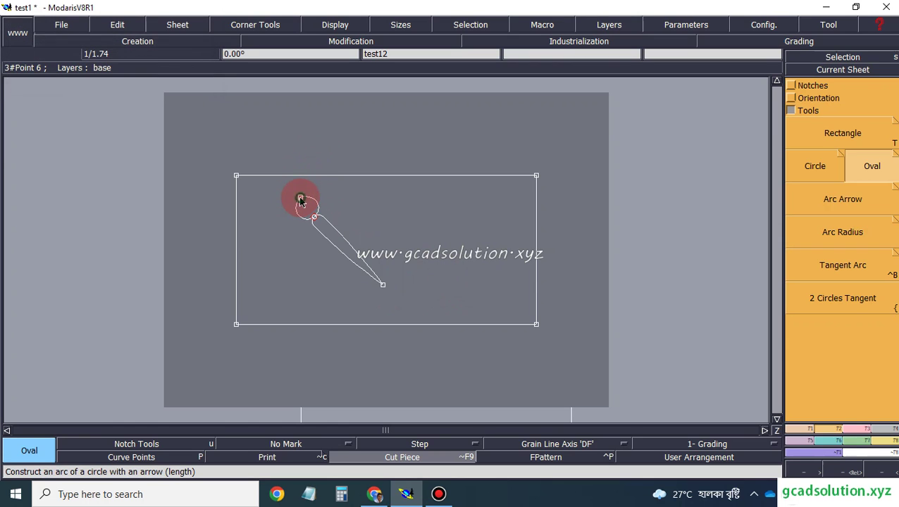
mouse_move(298, 202)
left_mouse_down()
mouse_move(184, 213)
mouse_move(477, 257)
mouse_move(341, 306)
mouse_move(366, 298)
mouse_move(372, 245)
left_mouse_up()
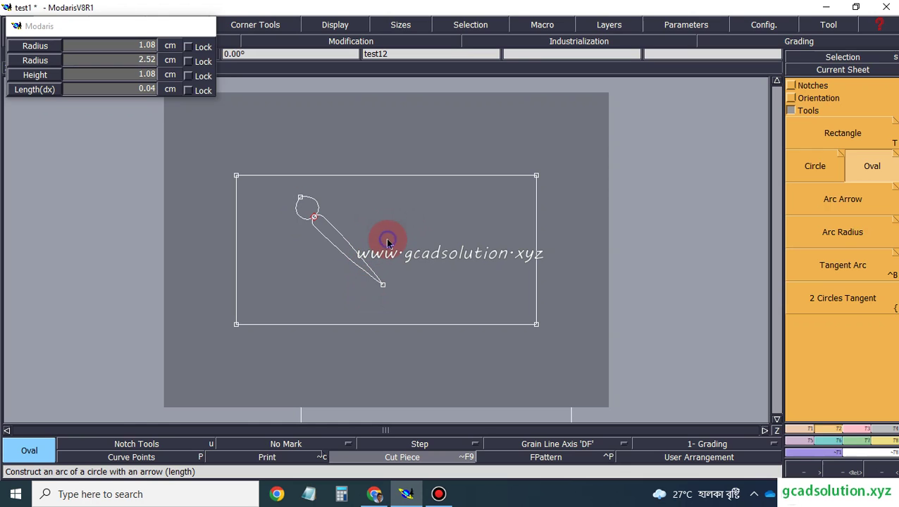
left_click_drag(372, 244, 385, 242)
key("ctrl+z")
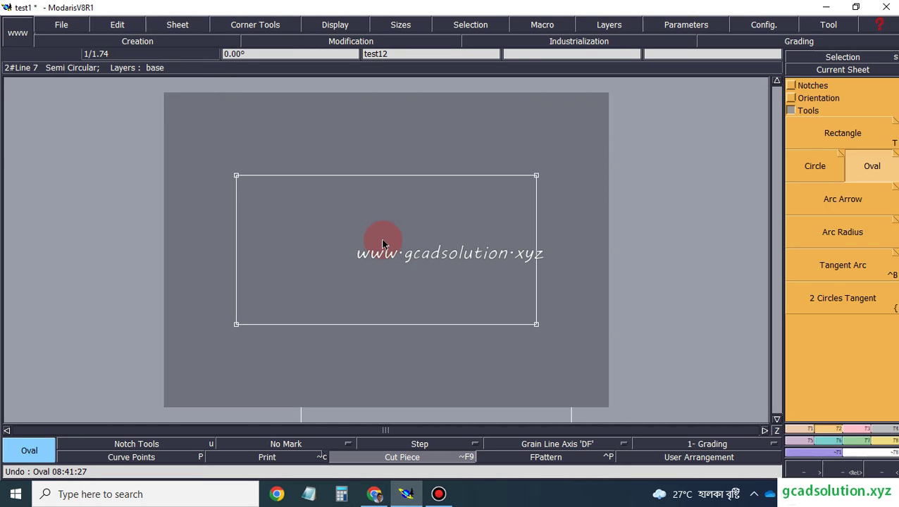
left_click(835, 201)
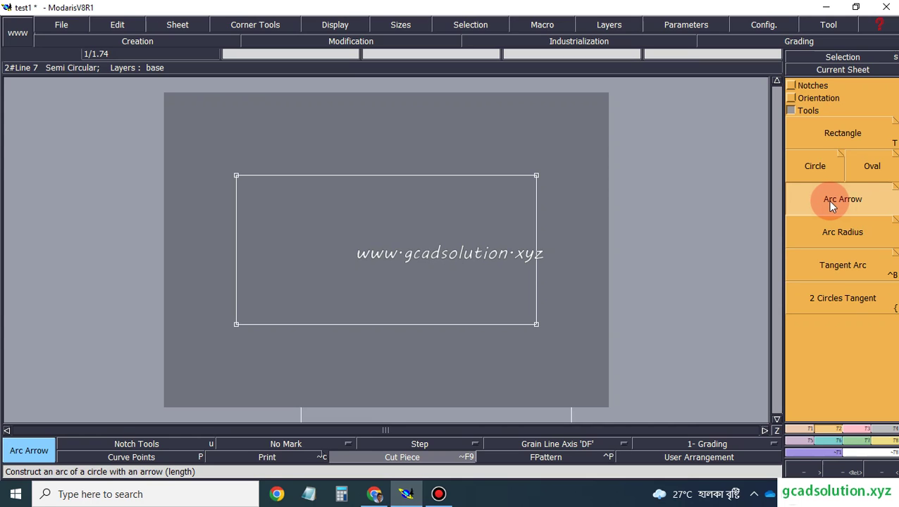
- Draw an arc from the lower-left to upper-right corner with a 3.00 cm arrow bowing up-left
left_click(848, 202)
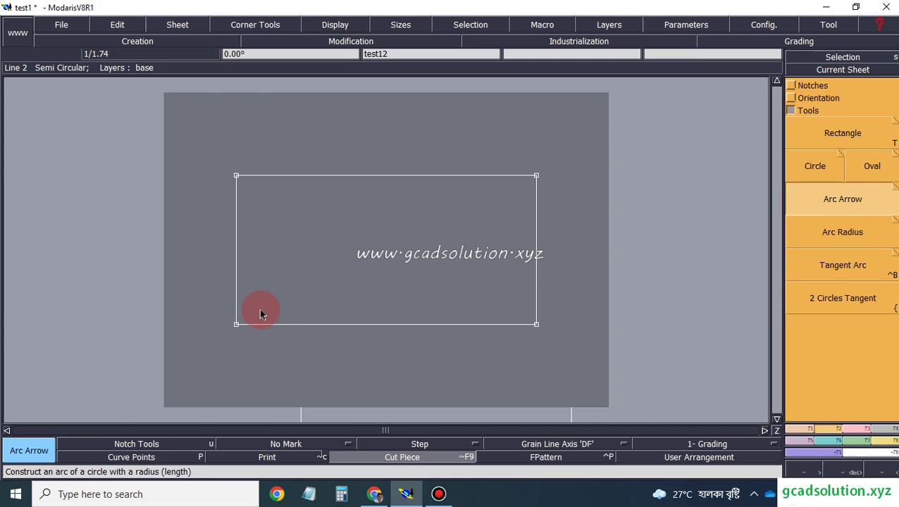
left_click(235, 326)
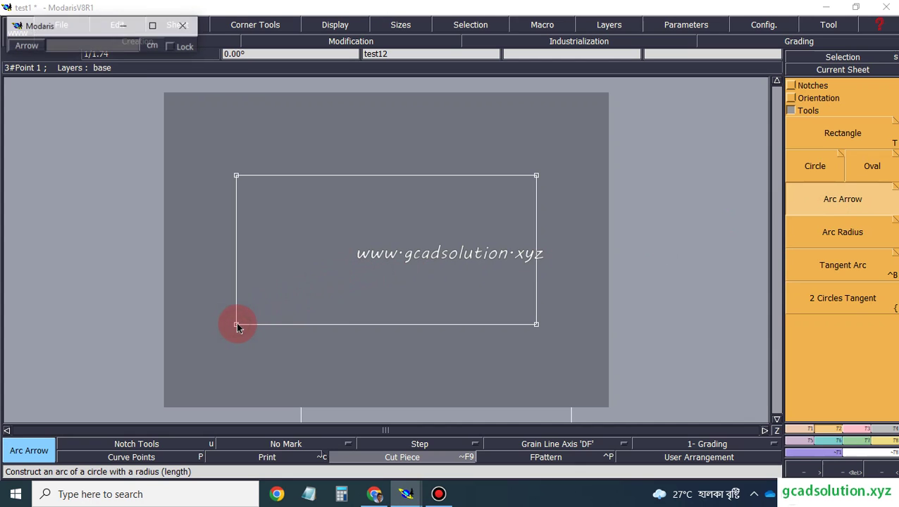
left_click(536, 175)
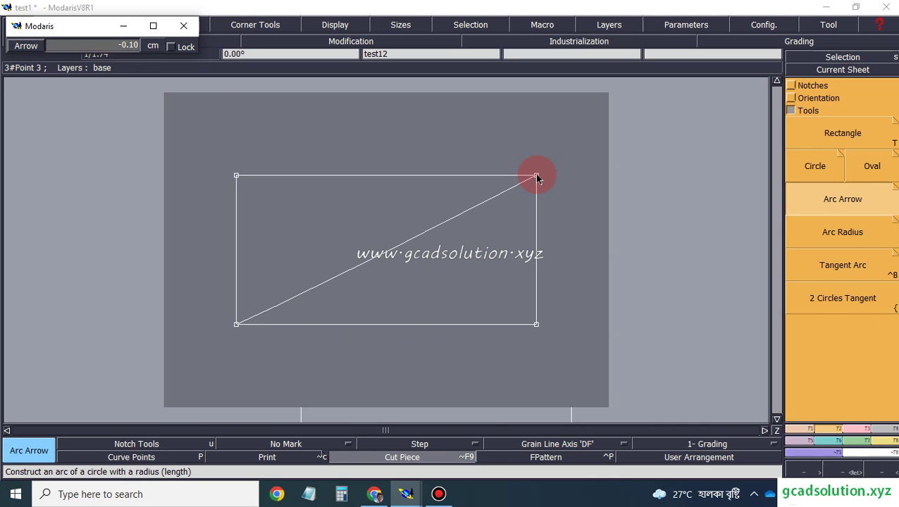
scroll(536, 177, "up", 2)
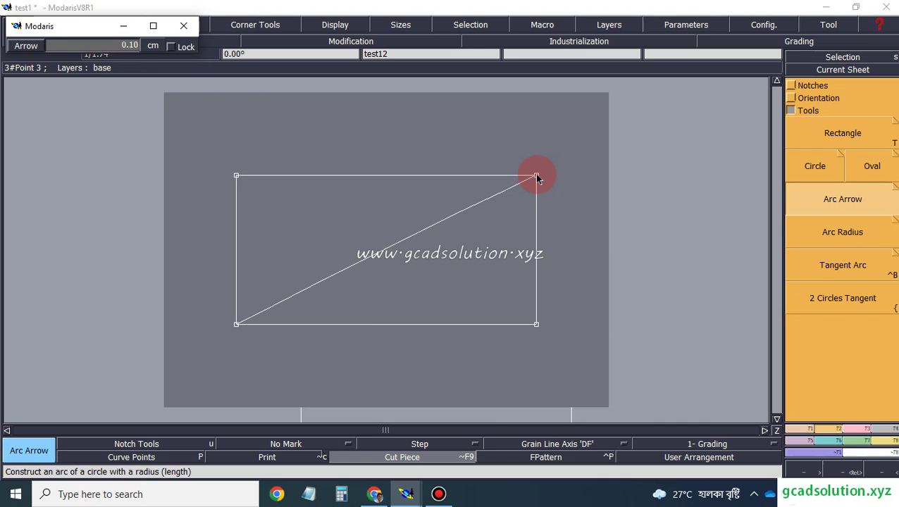
scroll(536, 177, "up", 1)
scroll(536, 177, "up", 2)
scroll(536, 176, "up", 2)
scroll(535, 178, "up", 2)
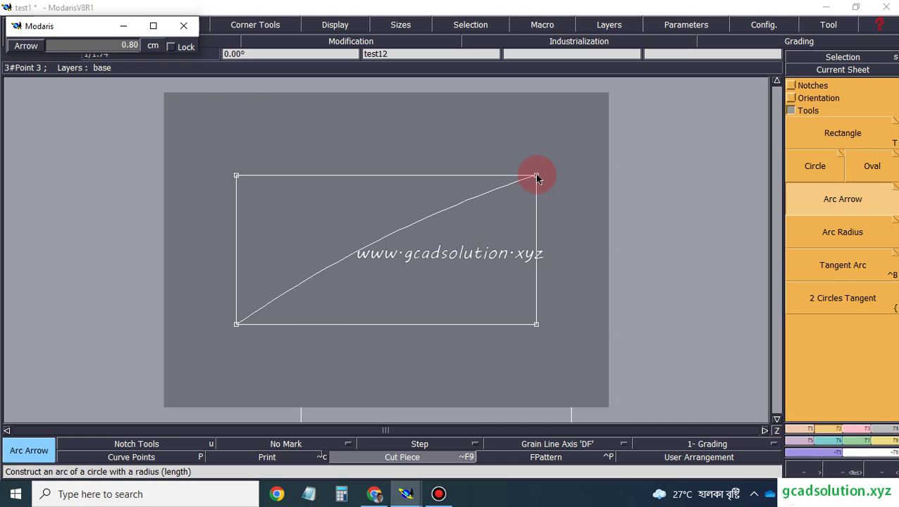
scroll(536, 178, "up", 2)
scroll(536, 178, "up", 2)
scroll(536, 178, "up", 2)
scroll(535, 178, "up", 2)
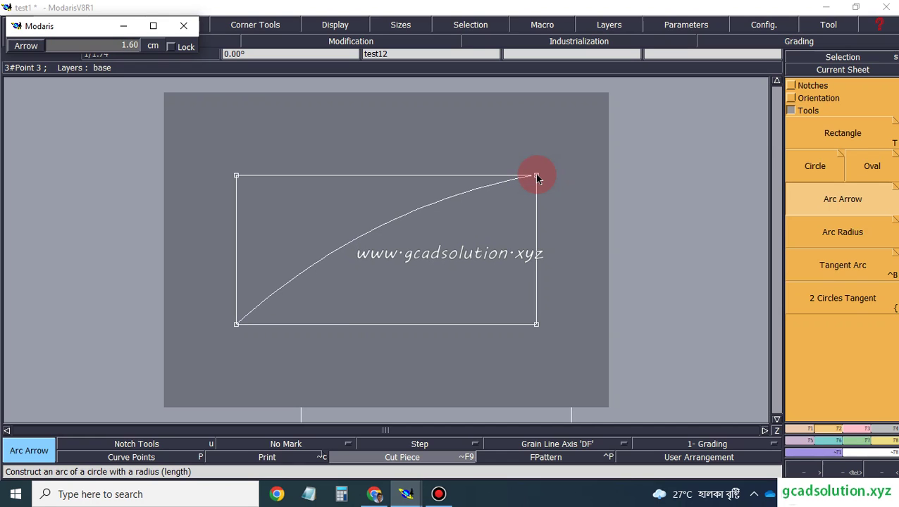
scroll(536, 178, "up", 2)
scroll(536, 178, "up", 1)
scroll(535, 178, "up", 1)
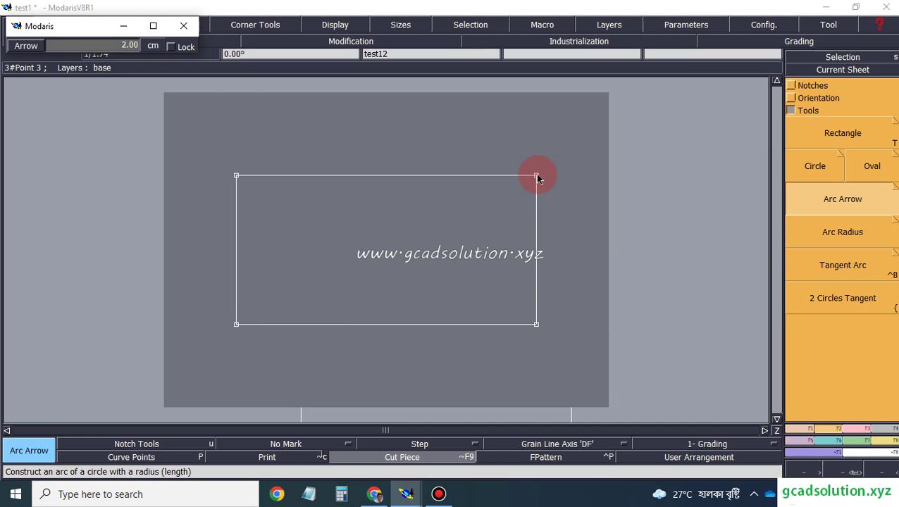
scroll(536, 179, "up", 1)
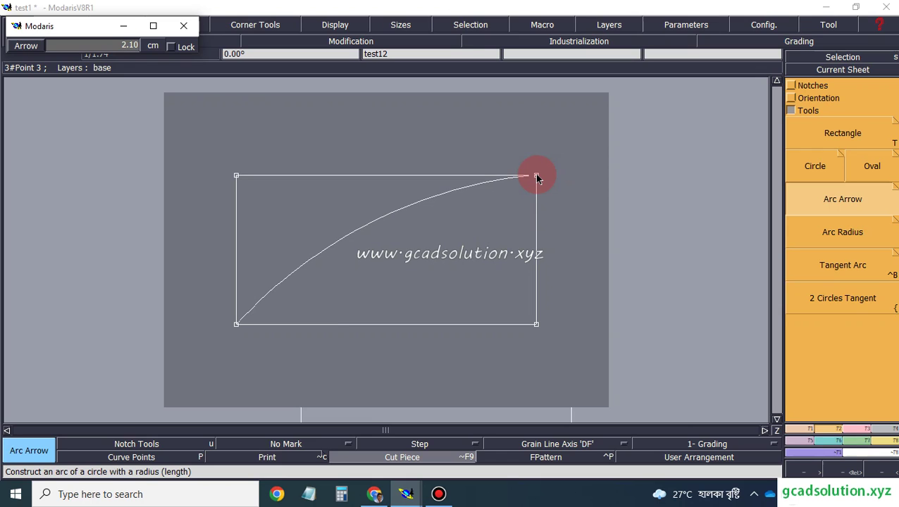
scroll(536, 178, "up", 2)
scroll(536, 178, "up", 1)
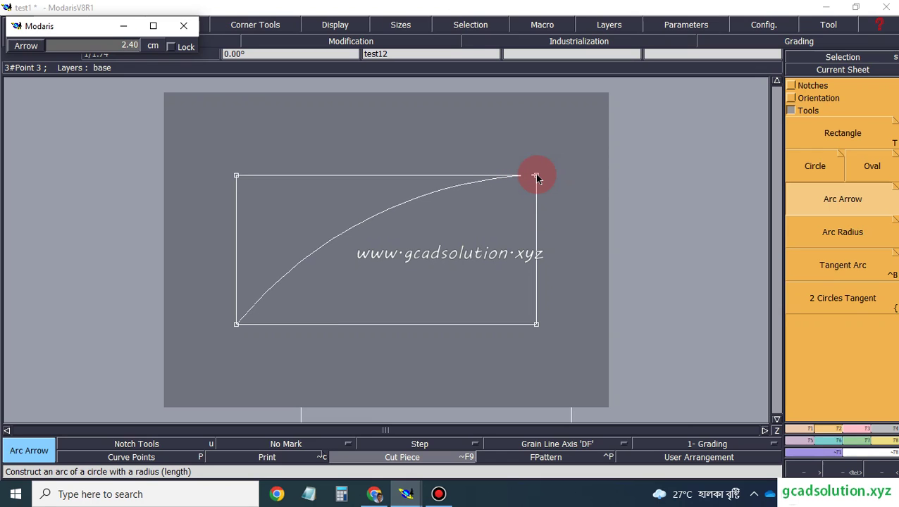
scroll(536, 178, "up", 1)
scroll(536, 179, "up", 1)
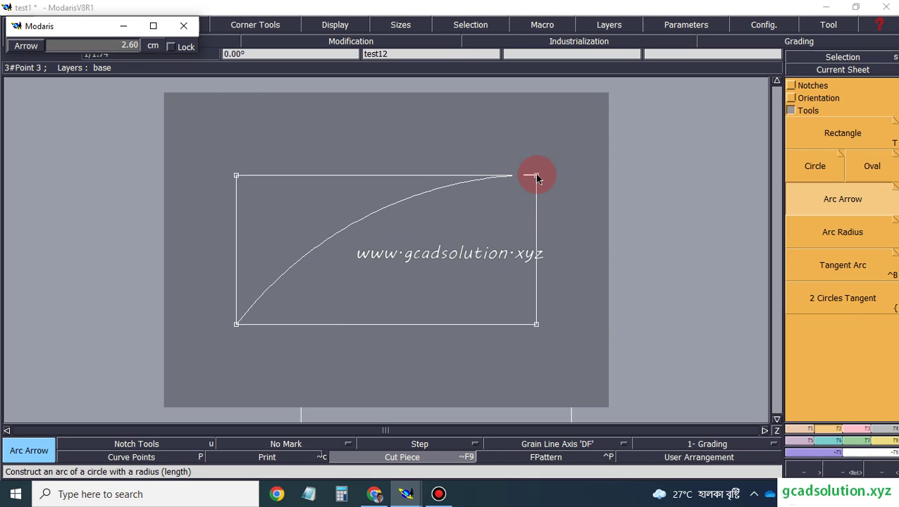
scroll(536, 178, "down", 2)
scroll(536, 178, "down", 1)
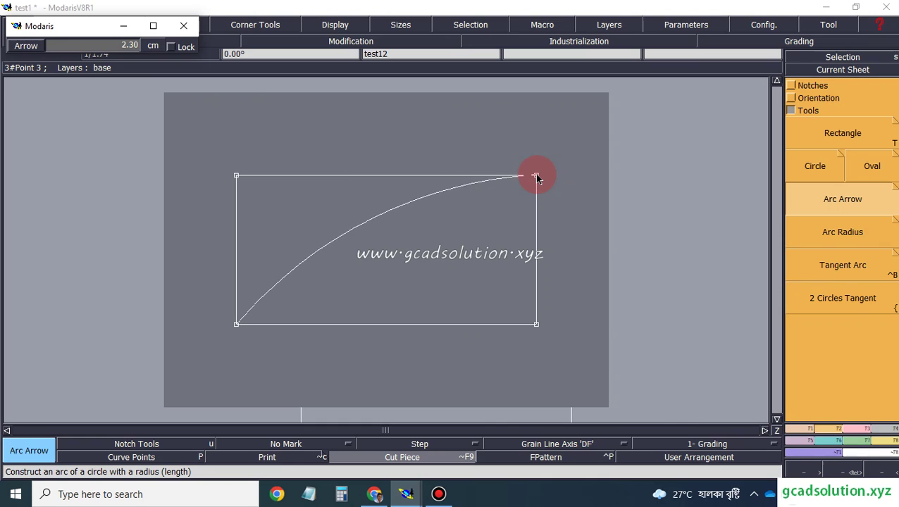
scroll(536, 178, "down", 10)
scroll(536, 179, "down", 10)
scroll(536, 178, "down", 5)
scroll(536, 178, "down", 2)
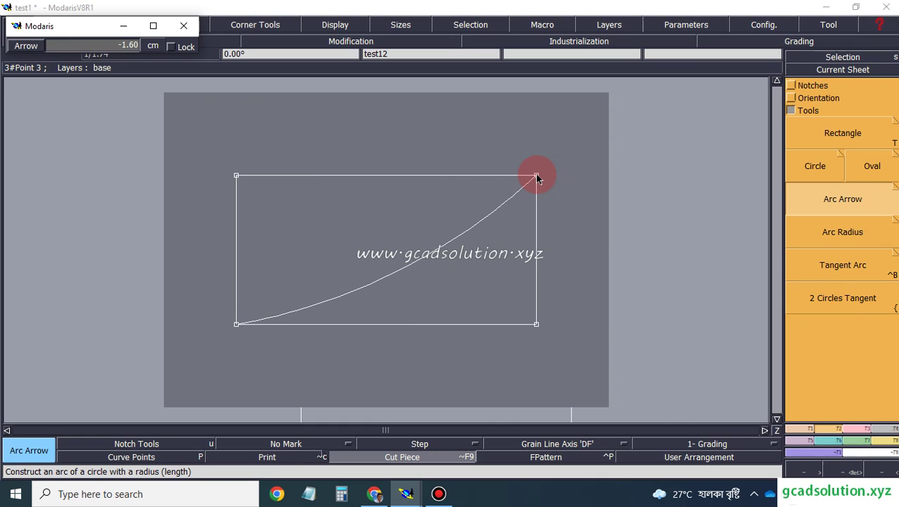
scroll(536, 178, "down", 1)
scroll(536, 178, "down", 2)
scroll(536, 178, "down", 2)
scroll(535, 178, "down", 2)
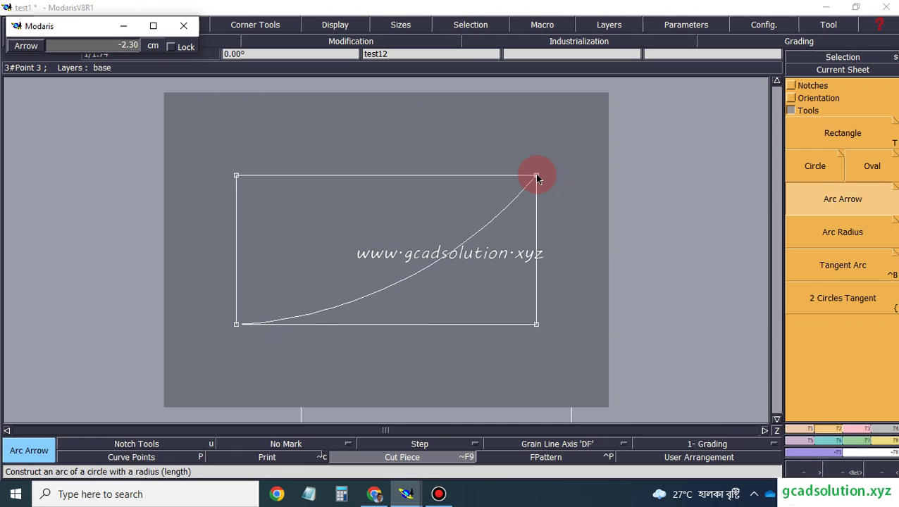
scroll(536, 178, "up", 4)
scroll(536, 179, "up", 7)
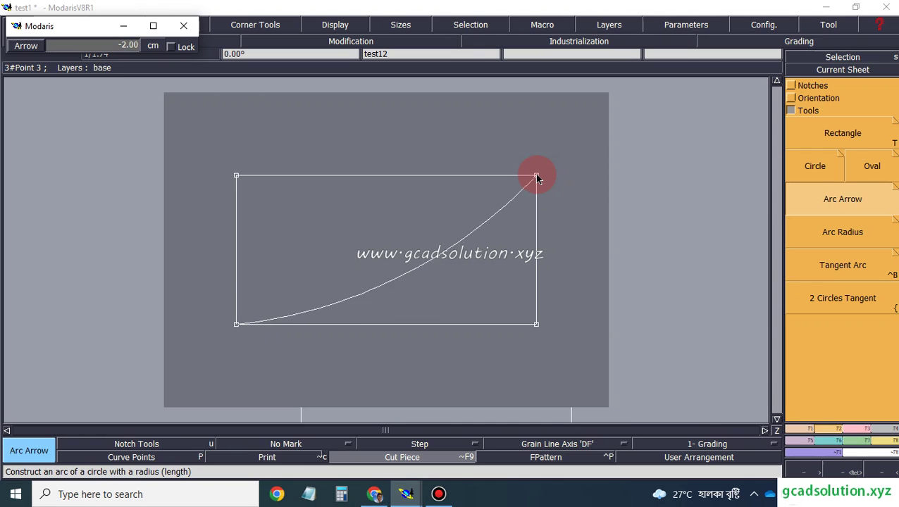
scroll(536, 178, "up", 12)
scroll(536, 178, "up", 9)
scroll(536, 178, "up", 2)
scroll(536, 179, "up", 2)
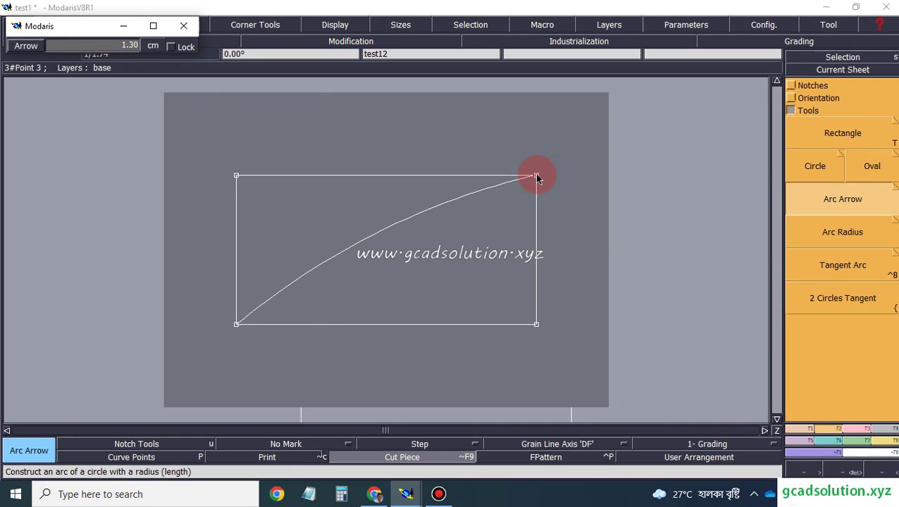
scroll(536, 178, "up", 1)
scroll(536, 178, "up", 2)
scroll(536, 178, "up", 2)
scroll(536, 178, "up", 2)
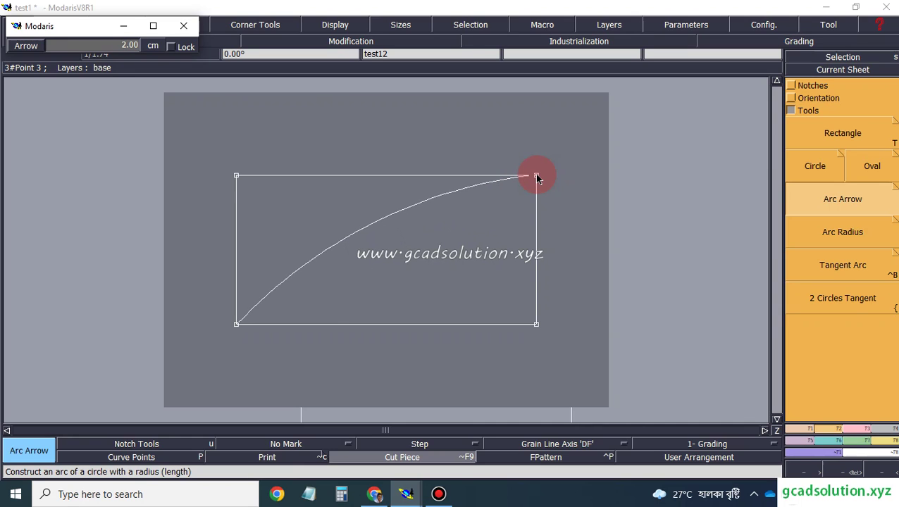
scroll(536, 178, "up", 2)
scroll(536, 178, "up", 2)
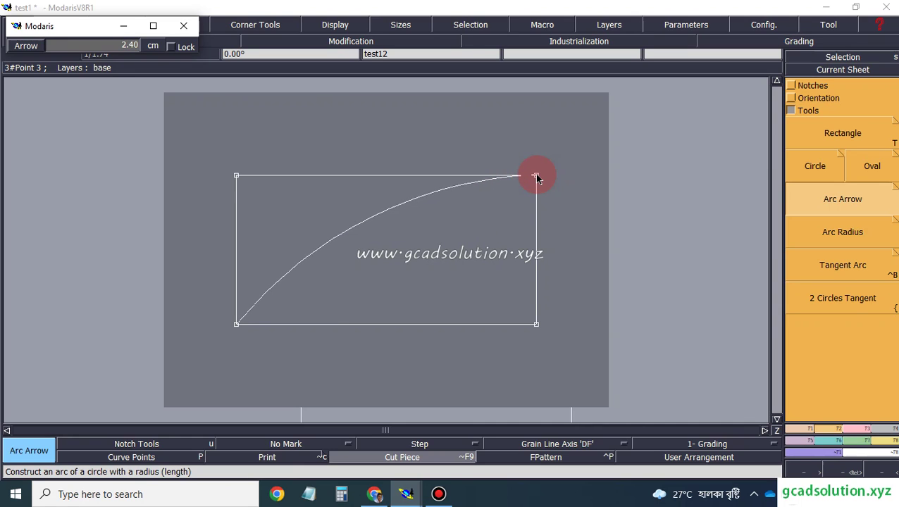
scroll(536, 178, "up", 2)
scroll(536, 178, "up", 1)
scroll(536, 178, "up", 1)
scroll(536, 178, "up", 1)
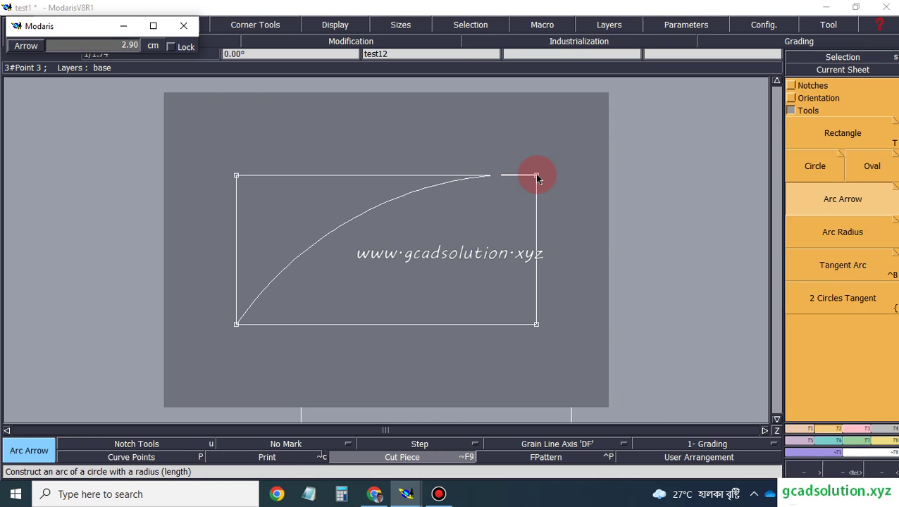
scroll(535, 178, "up", 1)
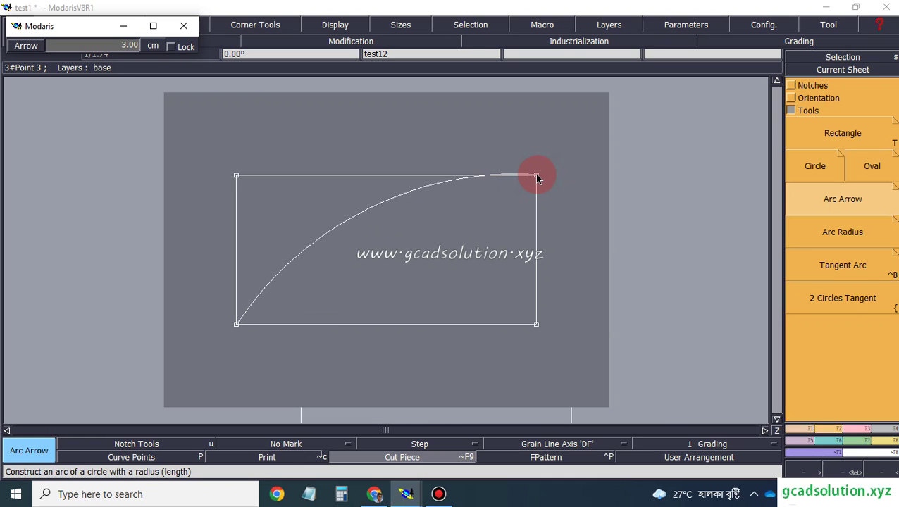
left_click(535, 177)
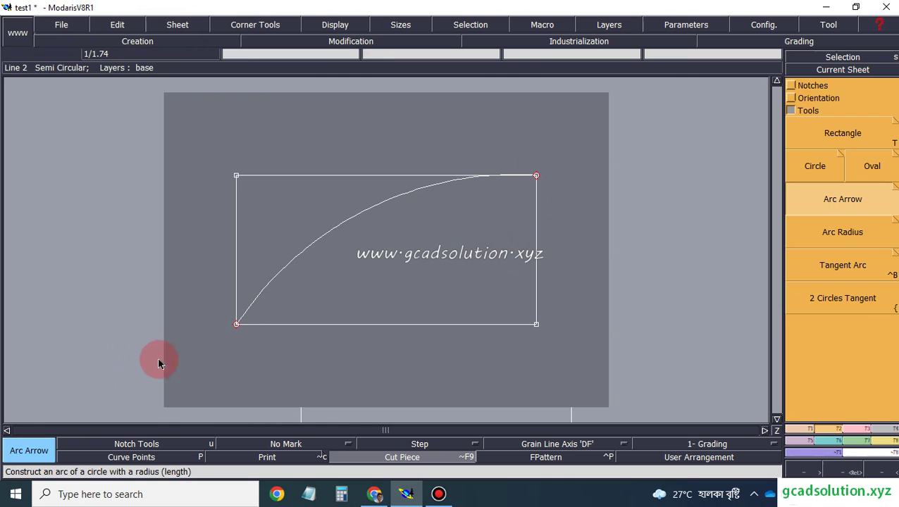
- Add a second arc between the same corners with a -3.00 cm arrow, bowing down-right
left_click(236, 326)
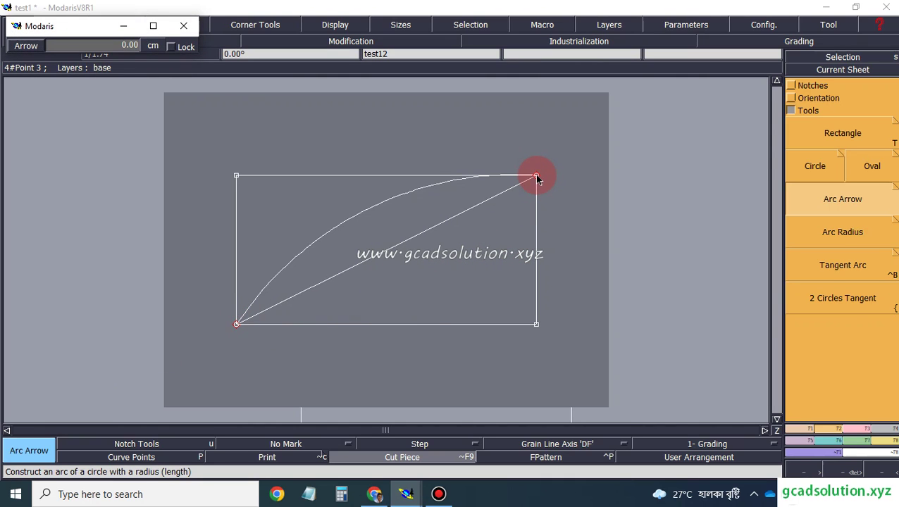
type("-2.1")
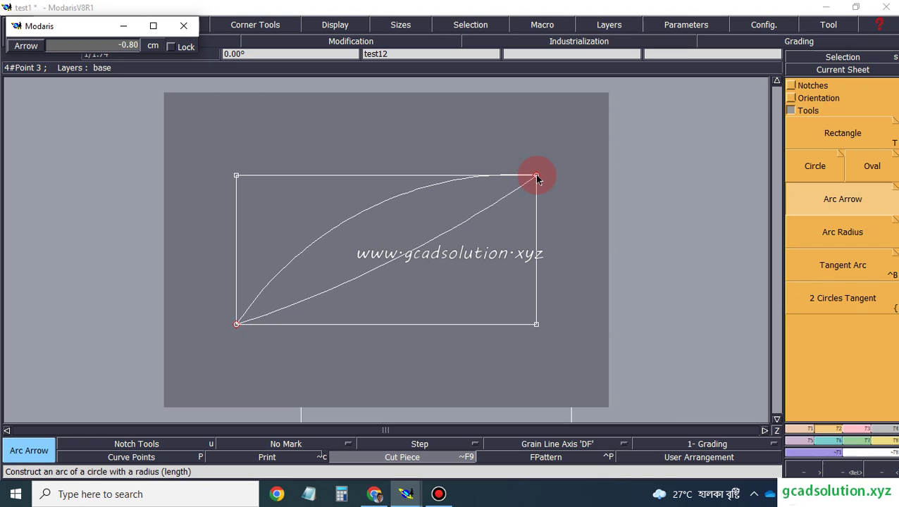
key("Down")
key("Down")
key("Down")
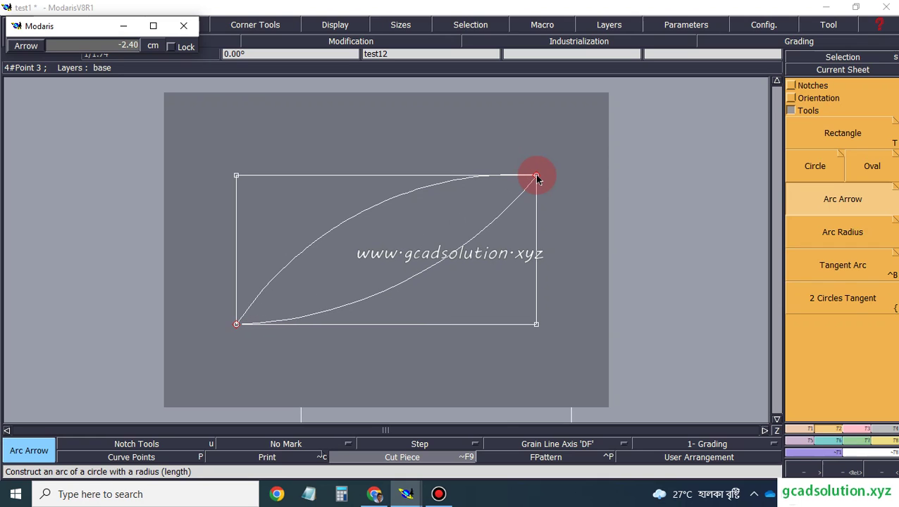
key("Down")
key("Down")
key("Down")
key("Down")
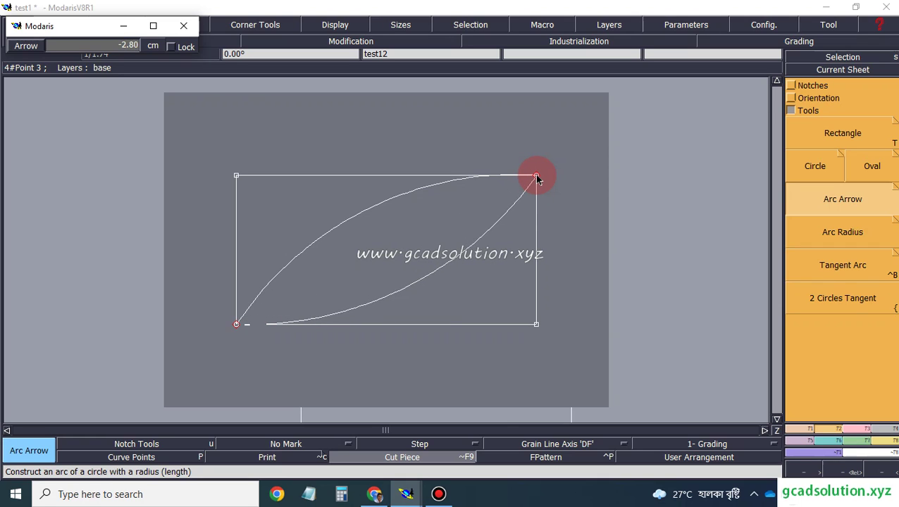
key("Down")
key("Down")
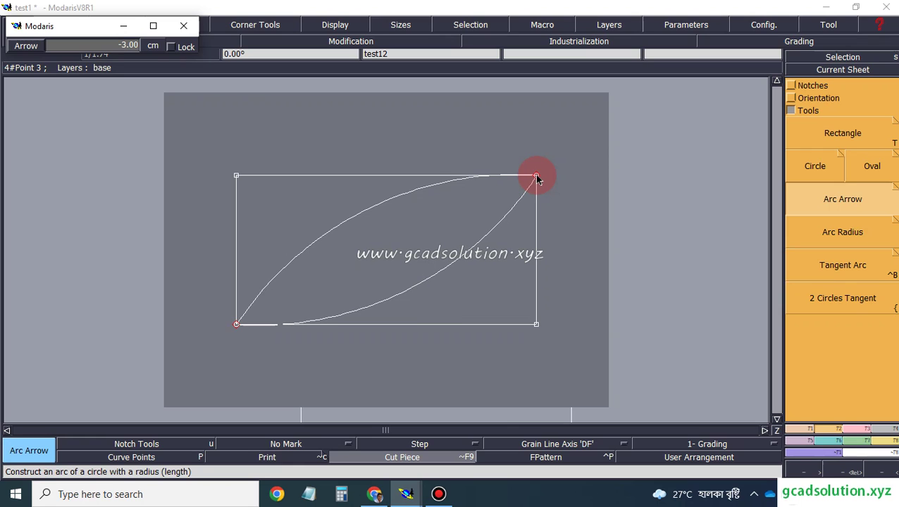
key("Return")
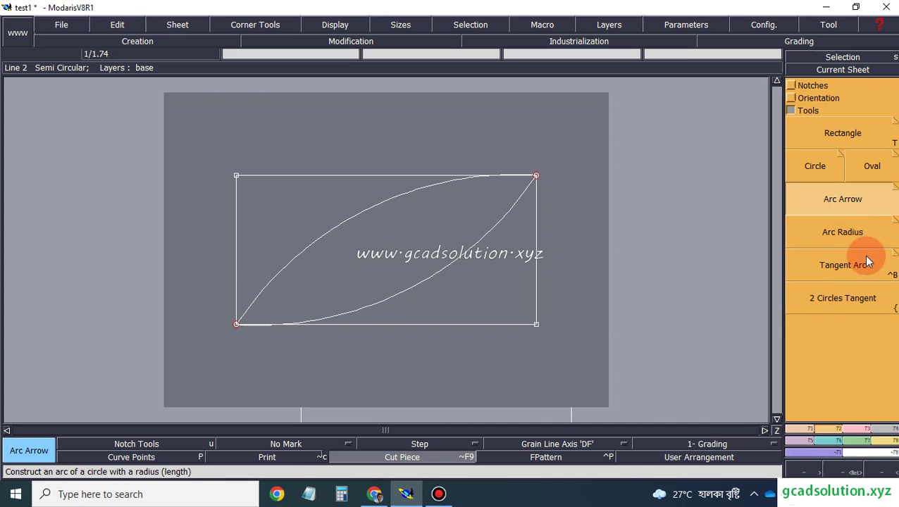
- Expand the Orientation and Notches tool groups, then click around the panel and sheet
left_click(788, 98)
left_click(788, 85)
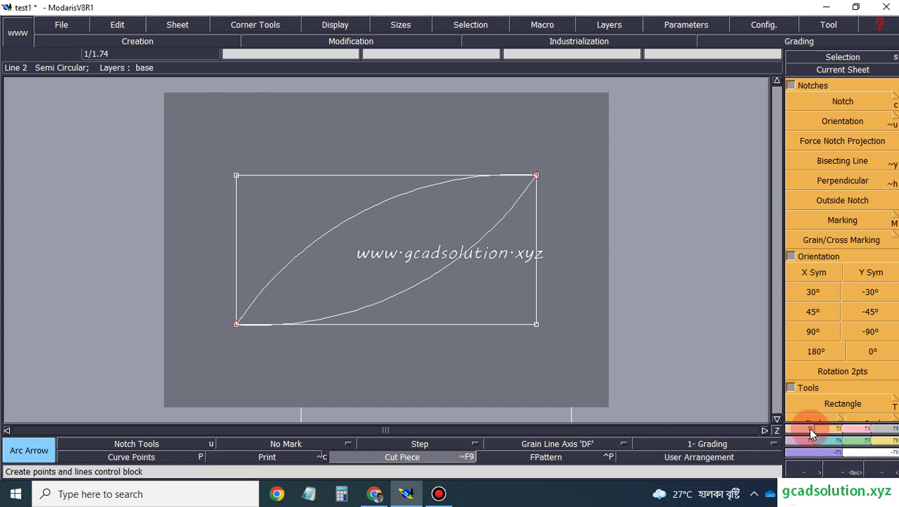
left_click(287, 123)
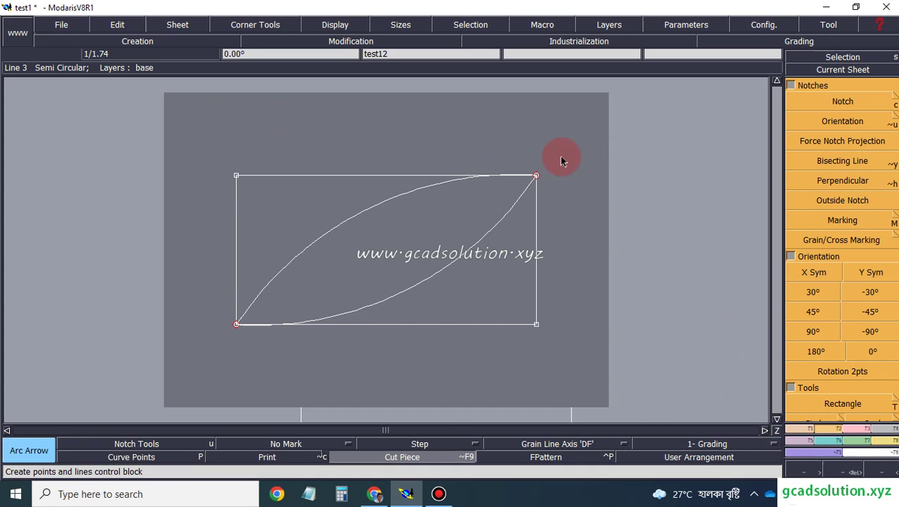
left_click(759, 354)
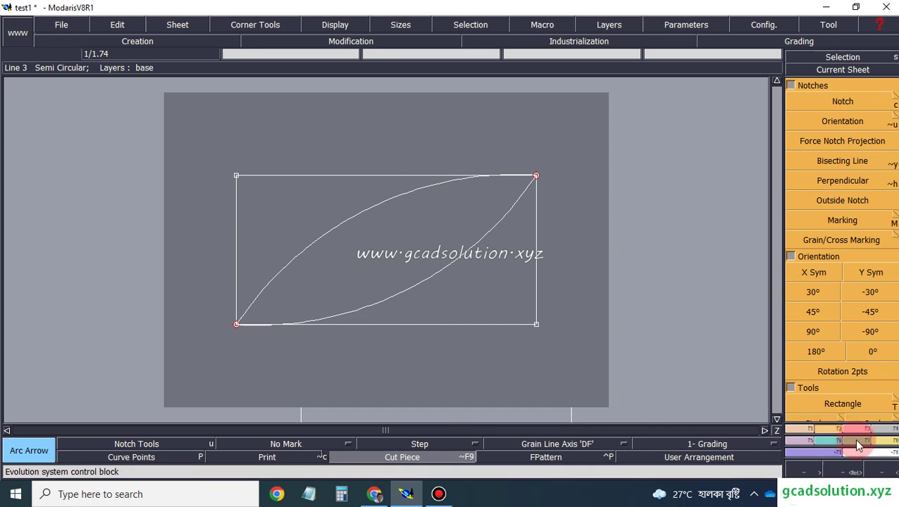
left_click(550, 235)
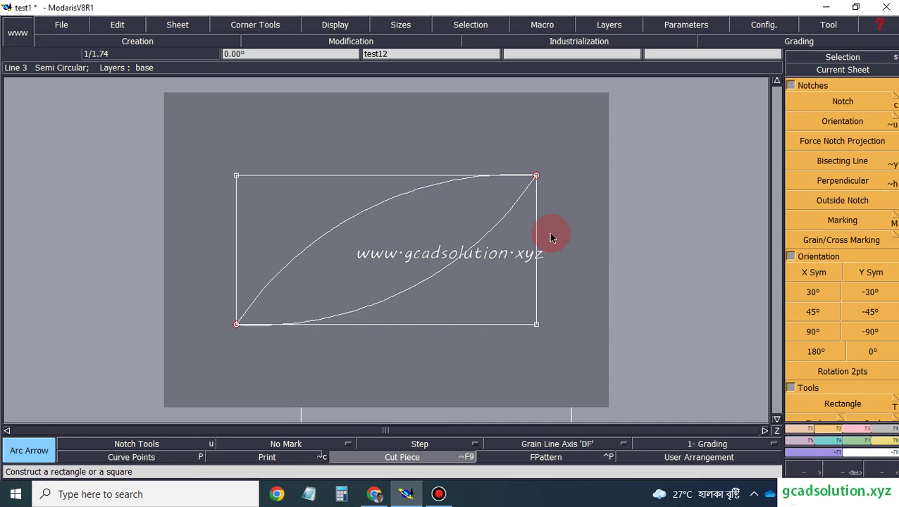
left_click(478, 170)
left_click(572, 198)
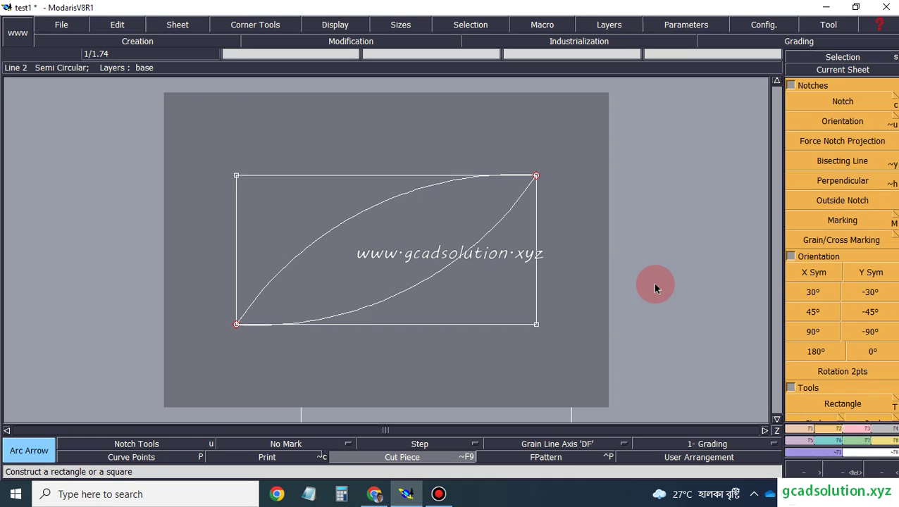
right_click(732, 224)
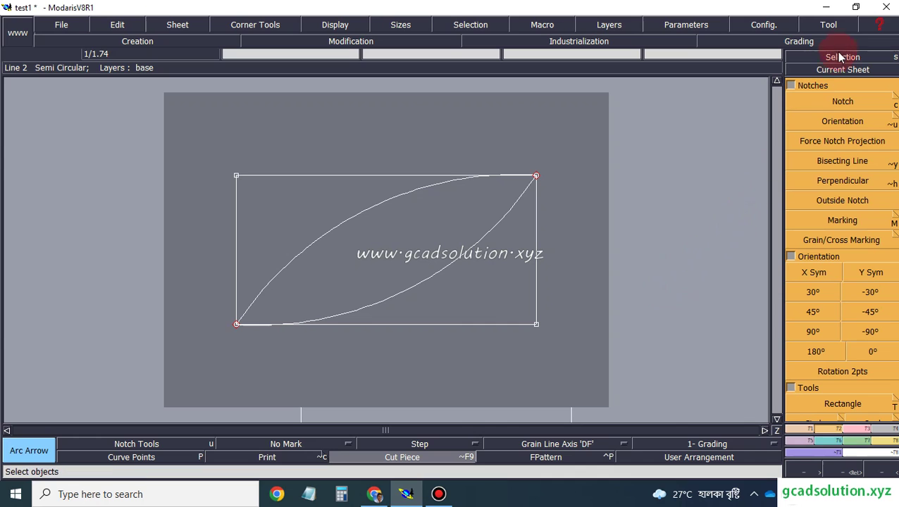
left_click(826, 8)
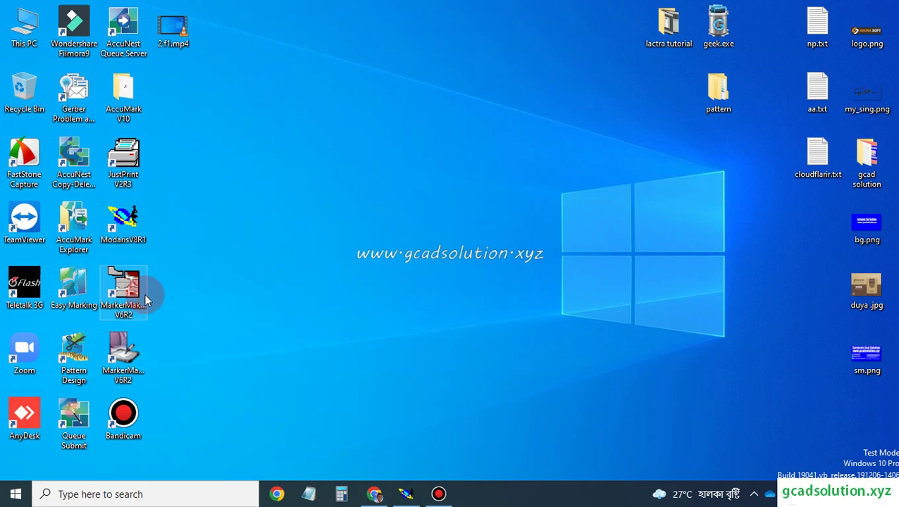
left_click(406, 494)
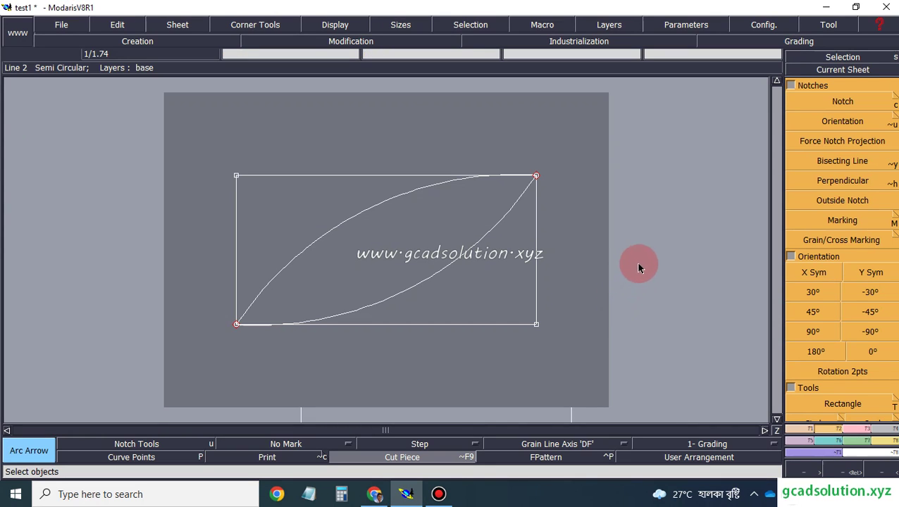